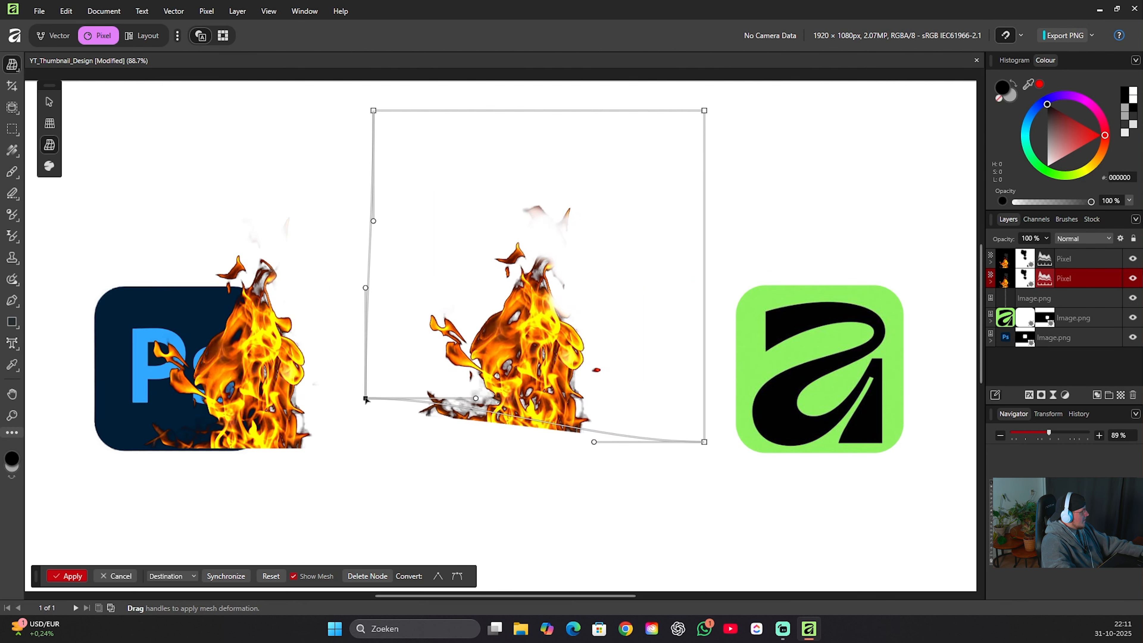
# Try to bend the flame copy by pulling its lower-left mesh corner inward.
pyautogui.moveTo(366, 399); pyautogui.dragTo(450, 440)
pyautogui.hotkey('ctrl', 'z')
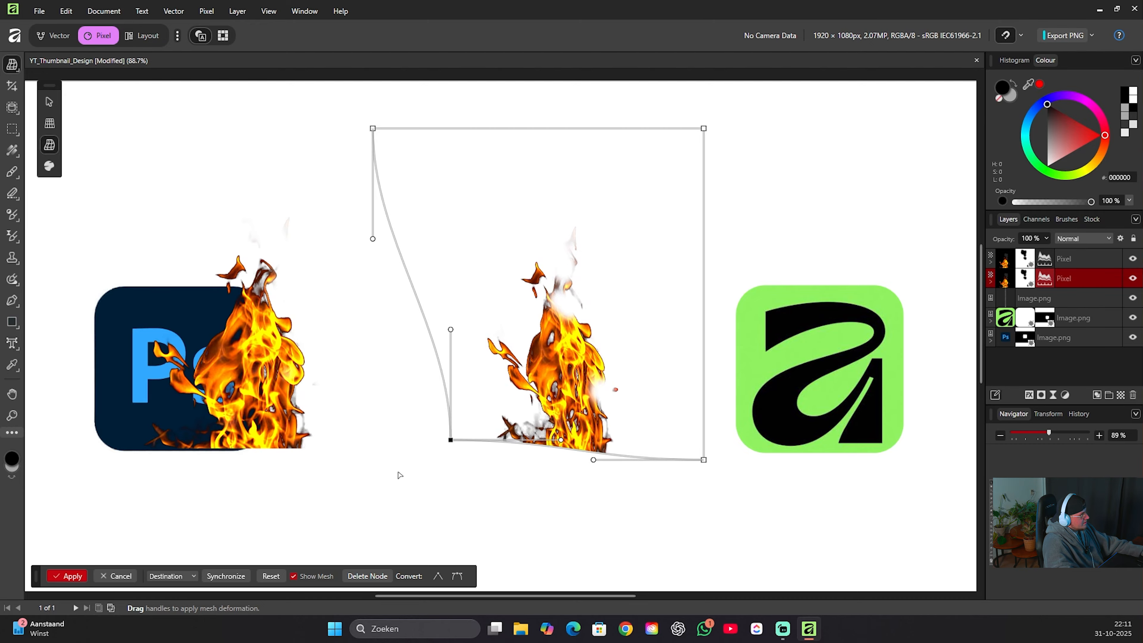
pyautogui.hotkey('ctrl', 'z')
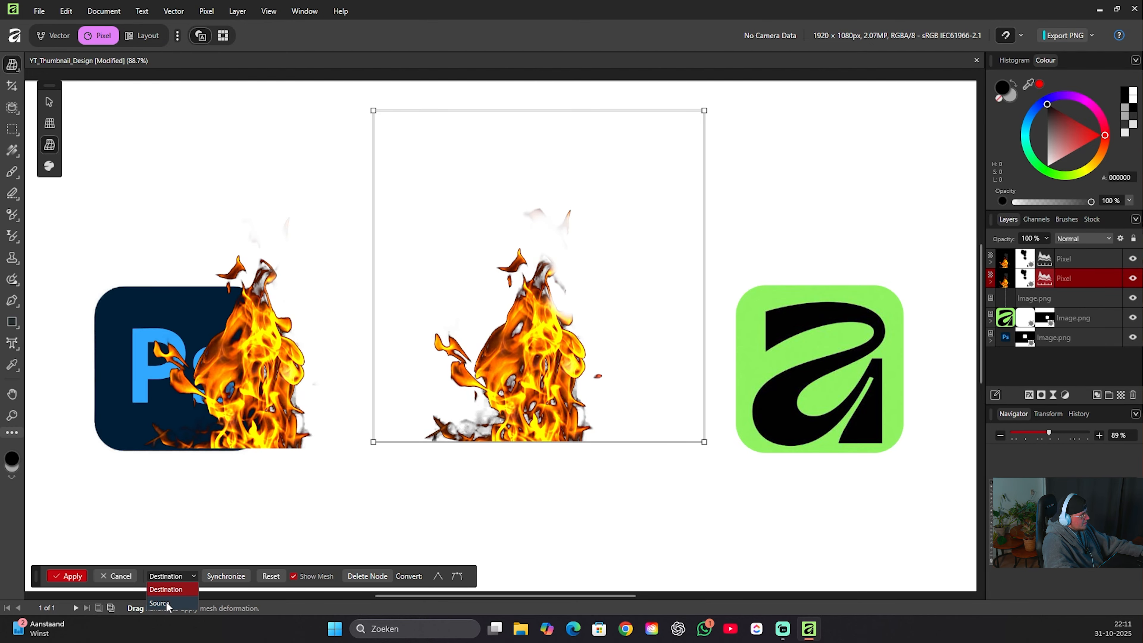
pyautogui.click(166, 603)
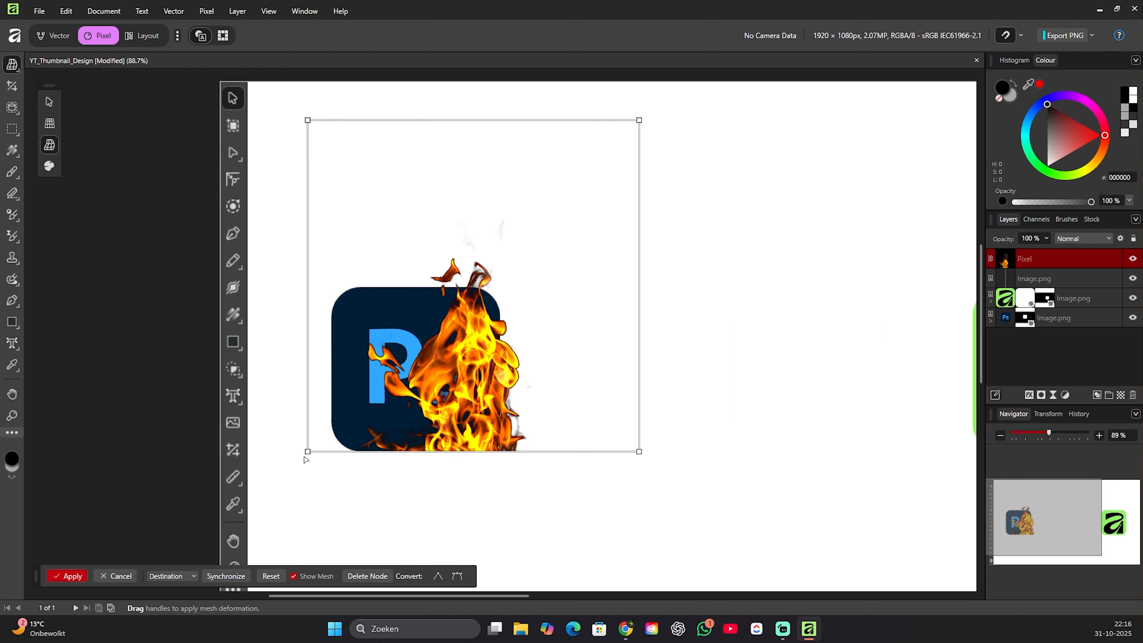
# Try to warp the flame over the Photoshop logo by pulling in its mesh corners and adding an inner mesh node.
pyautogui.moveTo(307, 451)
pyautogui.mouseDown()
pyautogui.moveTo(363, 437)
pyautogui.moveTo(327, 453)
pyautogui.mouseUp()
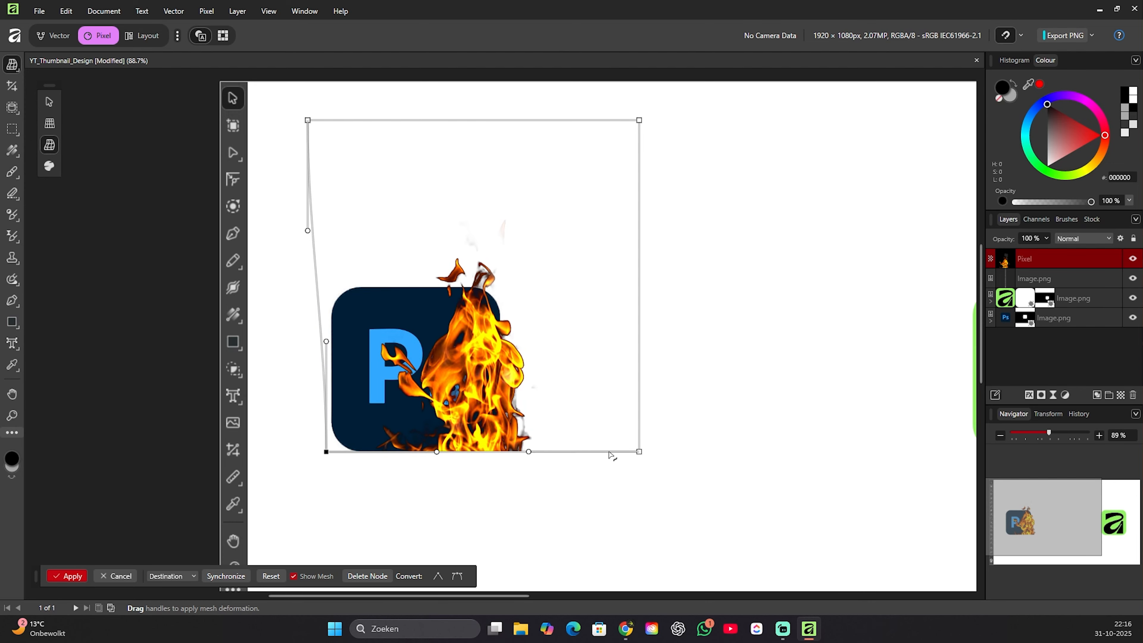
pyautogui.moveTo(639, 452)
pyautogui.mouseDown()
pyautogui.moveTo(556, 434)
pyautogui.moveTo(620, 451)
pyautogui.mouseUp()
pyautogui.moveTo(310, 120); pyautogui.dragTo(317, 126)
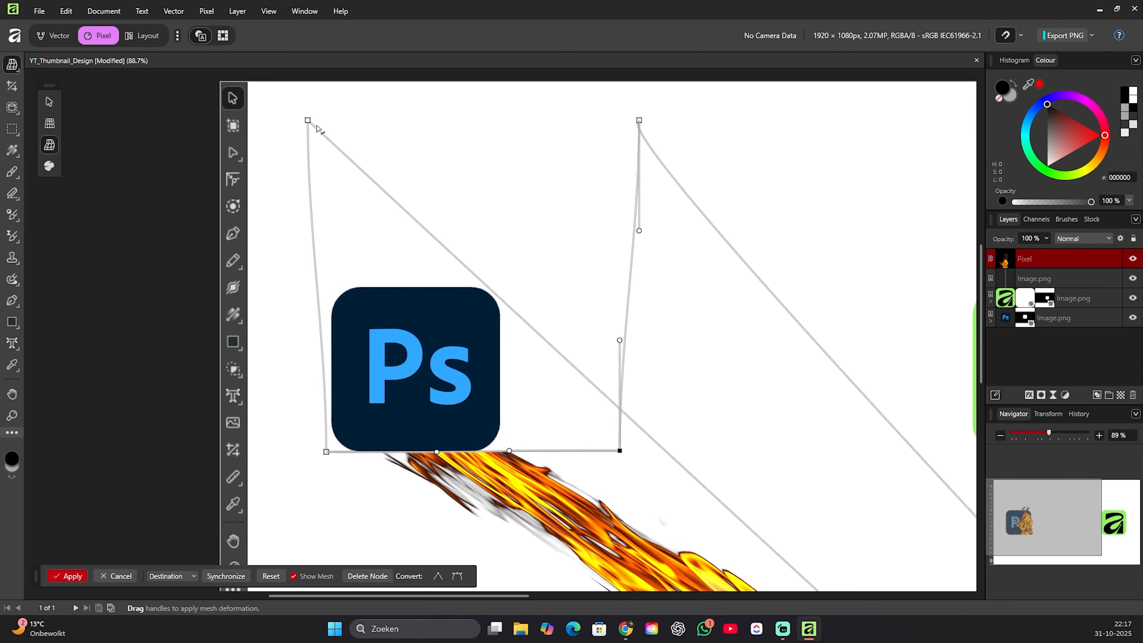
pyautogui.hotkey('ctrl', 'z')
pyautogui.moveTo(310, 121); pyautogui.dragTo(371, 168)
pyautogui.doubleClick(458, 334)
pyautogui.moveTo(458, 334); pyautogui.dragTo(516, 348)
pyautogui.hotkey('ctrl', 'z')
pyautogui.hotkey('ctrl', 'z')
pyautogui.hotkey('ctrl', 'z')
# Bend the flame outward by moving its two inner mesh nodes slightly toward the logo's right side.
pyautogui.scroll(3, 409, 419)
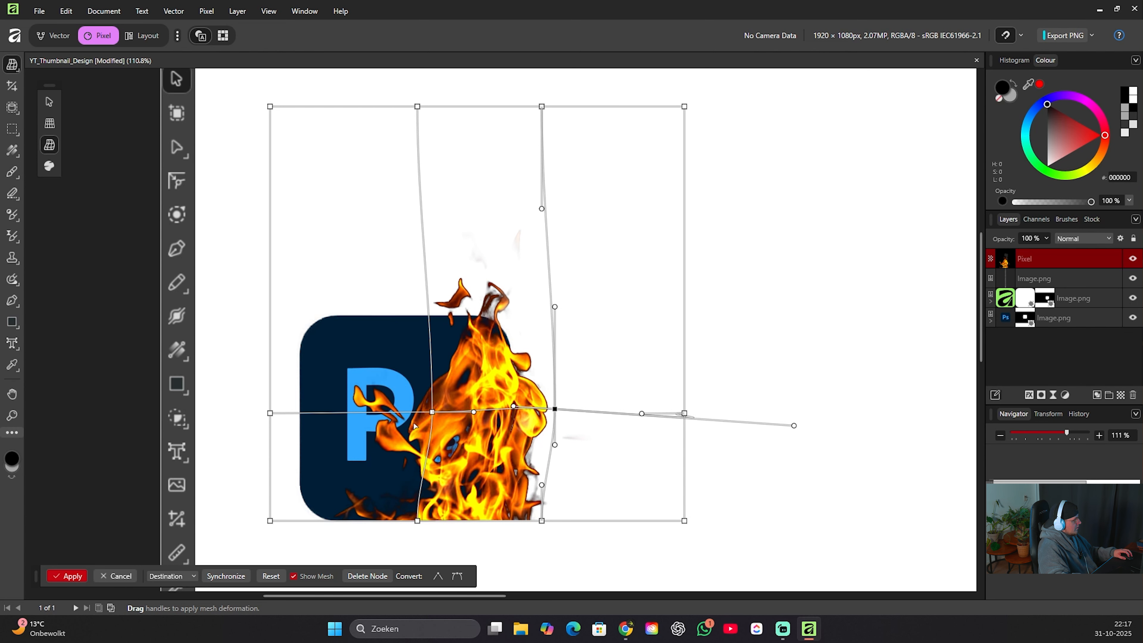
pyautogui.moveTo(433, 413); pyautogui.dragTo(454, 414)
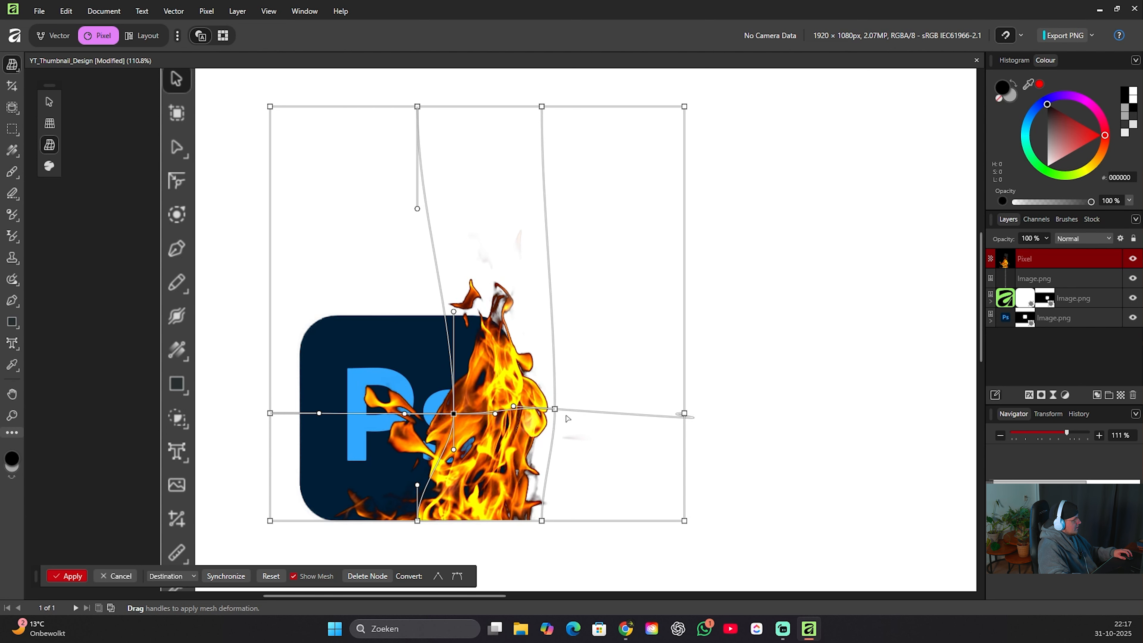
pyautogui.moveTo(558, 410); pyautogui.dragTo(583, 414)
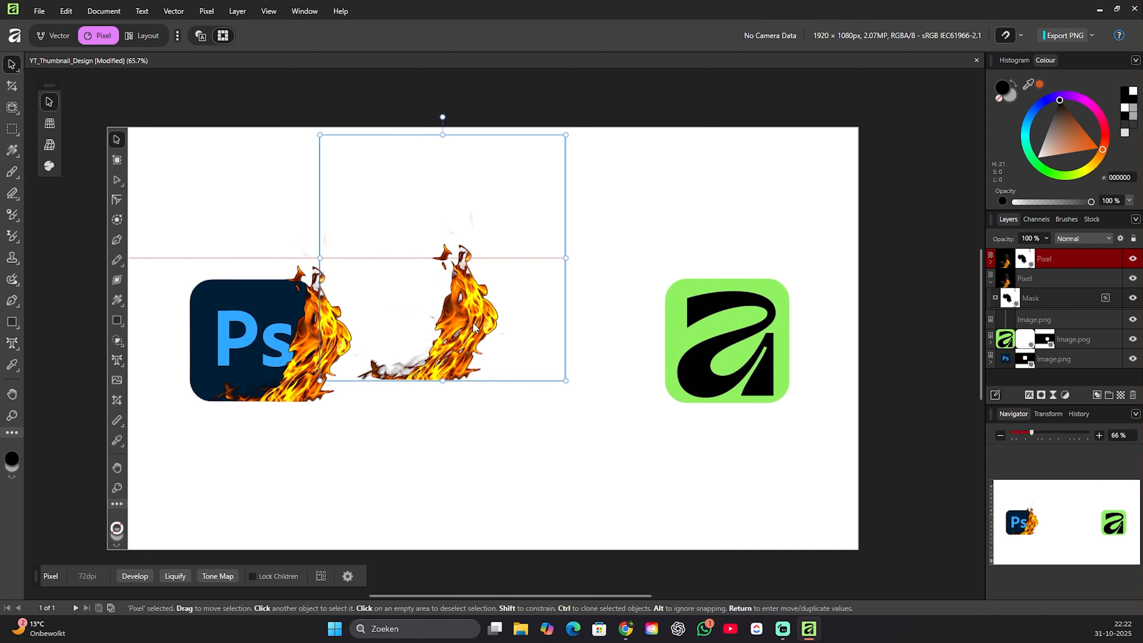
# Flip the flame copy horizontally and place it against the left side of the Photoshop logo, mirroring the first flame.
pyautogui.rightClick(475, 369)
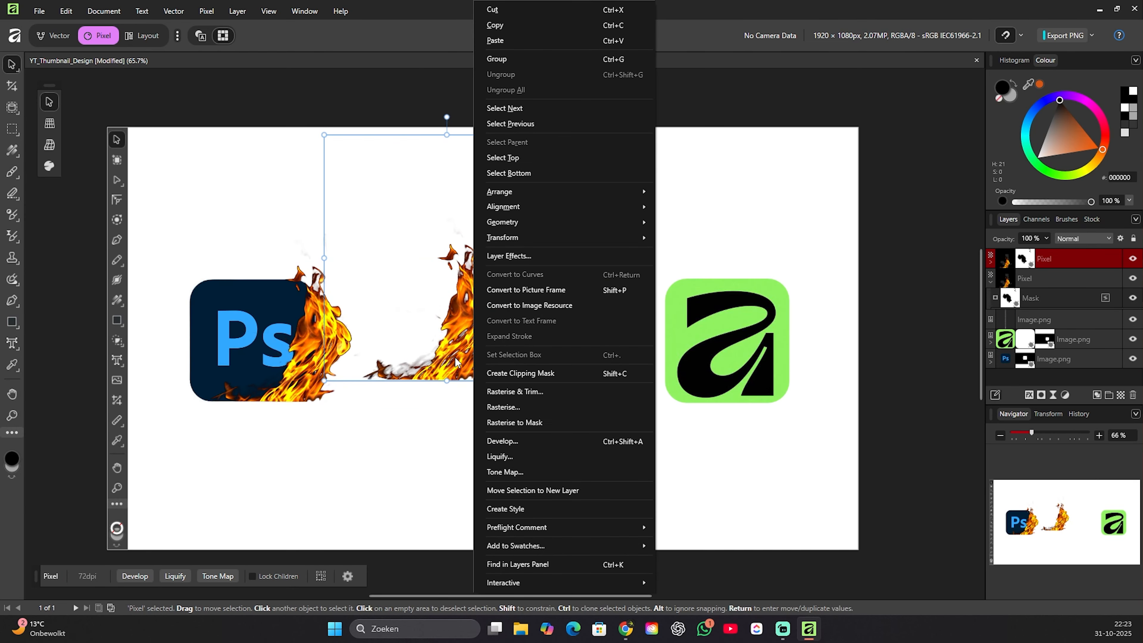
pyautogui.moveTo(546, 240)
pyautogui.click(697, 270)
pyautogui.moveTo(464, 361); pyautogui.dragTo(218, 385)
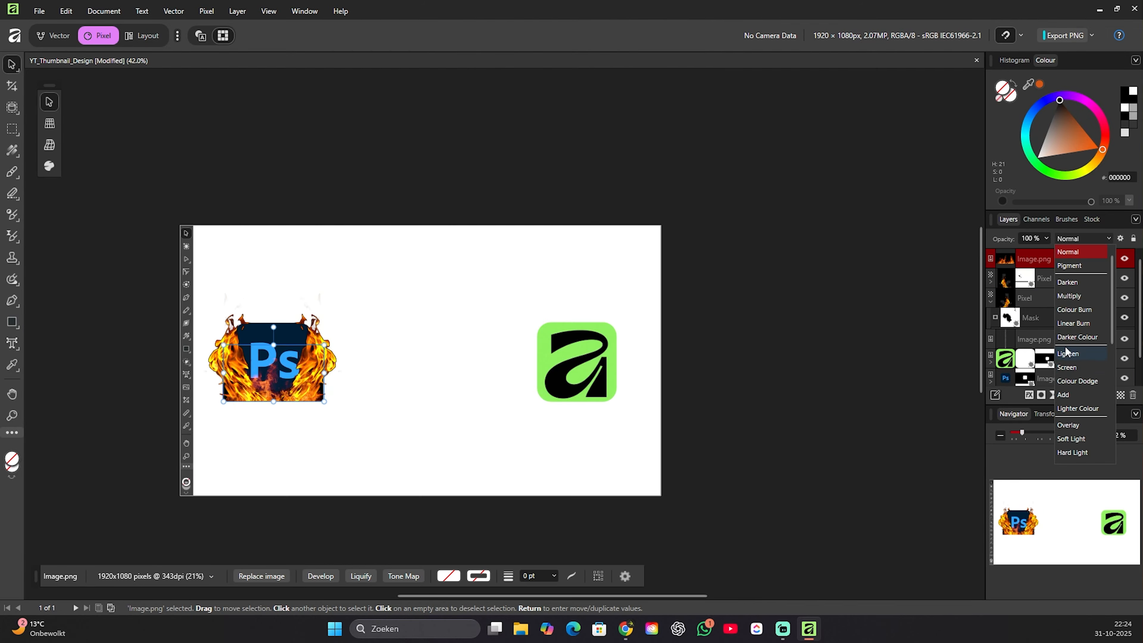
# Add a mask to the Screen-blended fire image and paint black over its dark lower corners beside the flames.
pyautogui.scroll(3, 333, 342)
pyautogui.doubleClick(1110, 265)
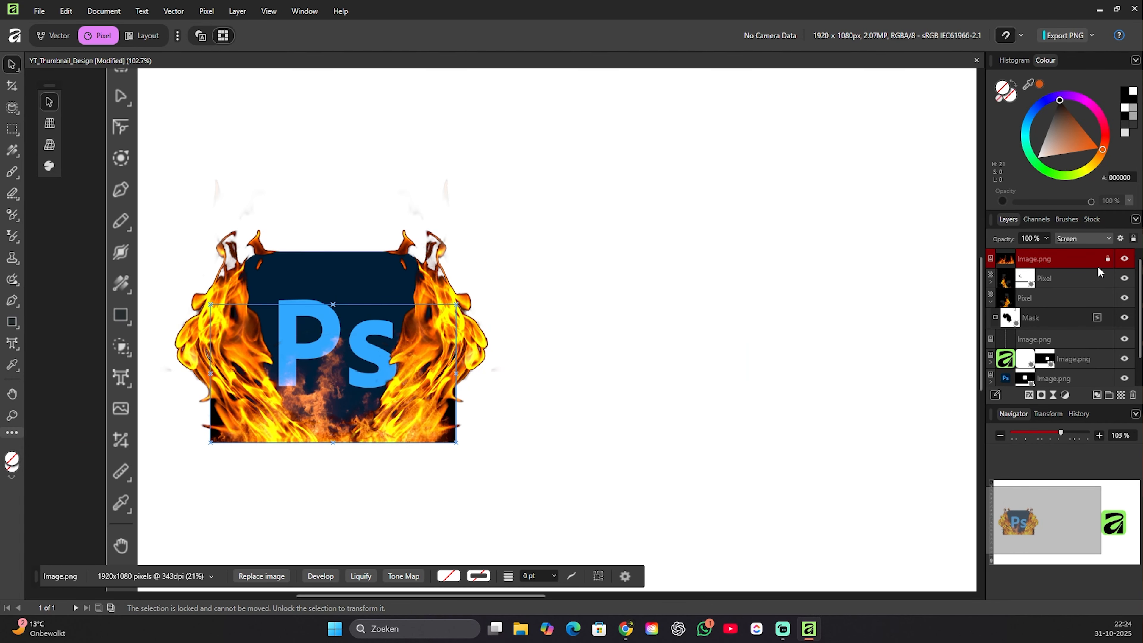
pyautogui.click(1042, 395)
pyautogui.press('b')
pyautogui.press('b')
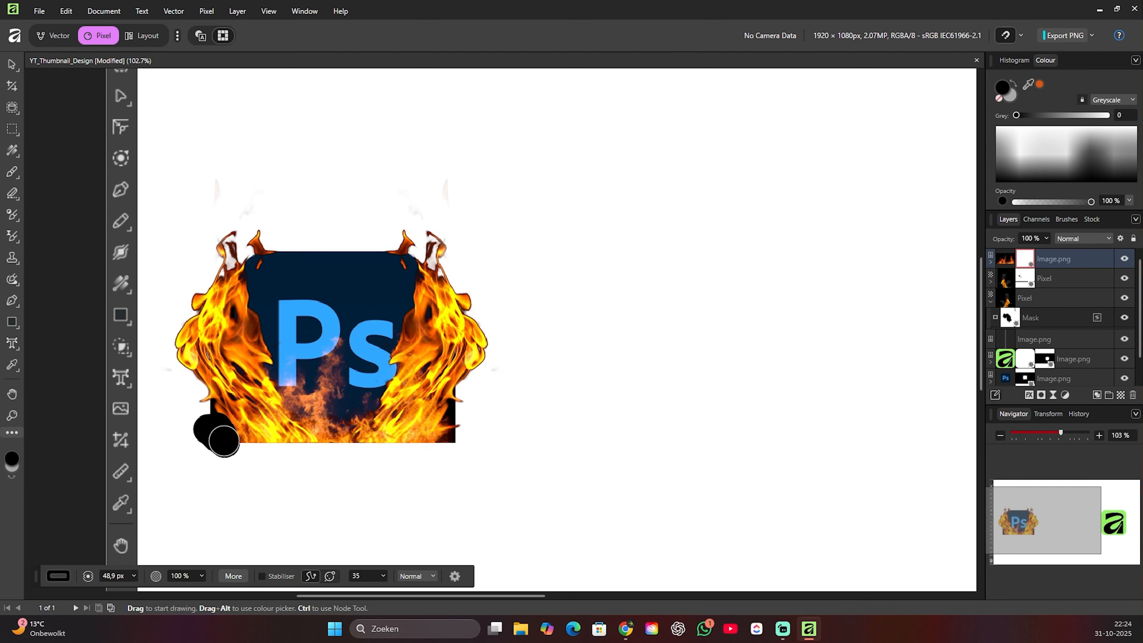
pyautogui.press('b')
pyautogui.moveTo(446, 441); pyautogui.dragTo(453, 401)
# Add an HSL adjustment to the fire image in front of the logo and lower its saturation slightly.
pyautogui.scroll(-1, 311, 406)
pyautogui.click(1054, 259)
pyautogui.click(1065, 395)
pyautogui.click(1077, 78)
pyautogui.moveTo(815, 524)
pyautogui.mouseDown()
pyautogui.moveTo(838, 535)
pyautogui.moveTo(796, 535)
pyautogui.mouseUp()
pyautogui.click(948, 334)
# Set the glow rectangle's blend mode to Add and its opacity to 25 %.
pyautogui.rightClick(1051, 264)
pyautogui.click(1023, 460)
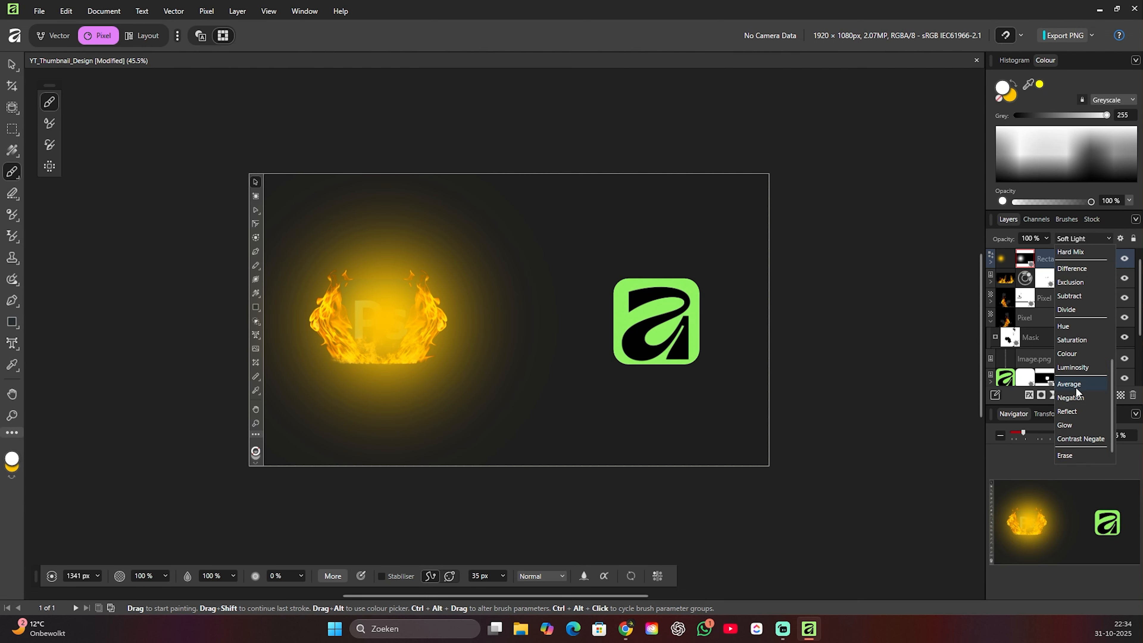
pyautogui.click(1018, 261)
pyautogui.click(1084, 239)
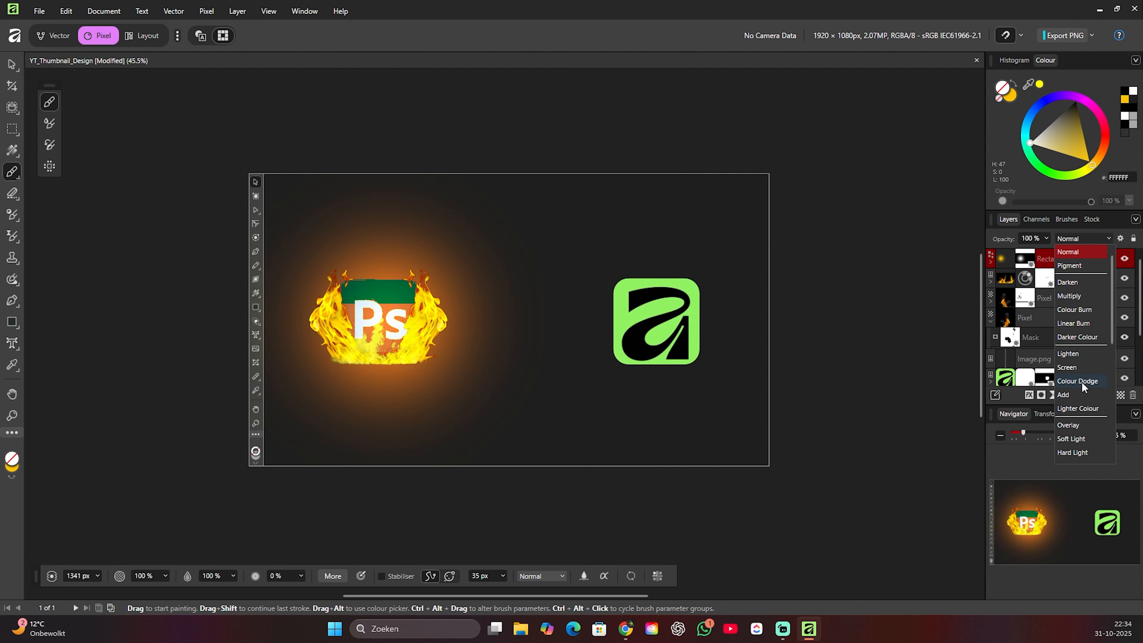
pyautogui.click(1076, 396)
pyautogui.click(1046, 239)
pyautogui.moveTo(1047, 252); pyautogui.dragTo(984, 252)
pyautogui.click(748, 312)
# Hide the glow rectangle layer.
pyautogui.press('v')
pyautogui.click(1079, 280)
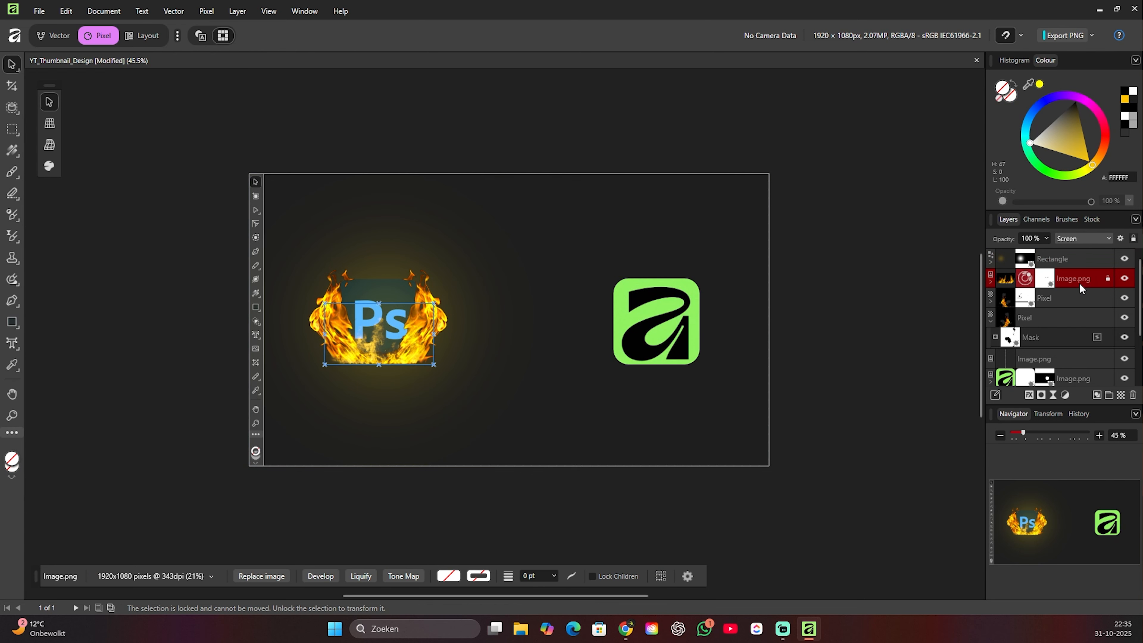
pyautogui.click(1068, 260)
pyautogui.scroll(3, 387, 310)
pyautogui.click(1125, 259)
pyautogui.scroll(-2, 462, 313)
pyautogui.moveTo(462, 313); pyautogui.dragTo(468, 299)
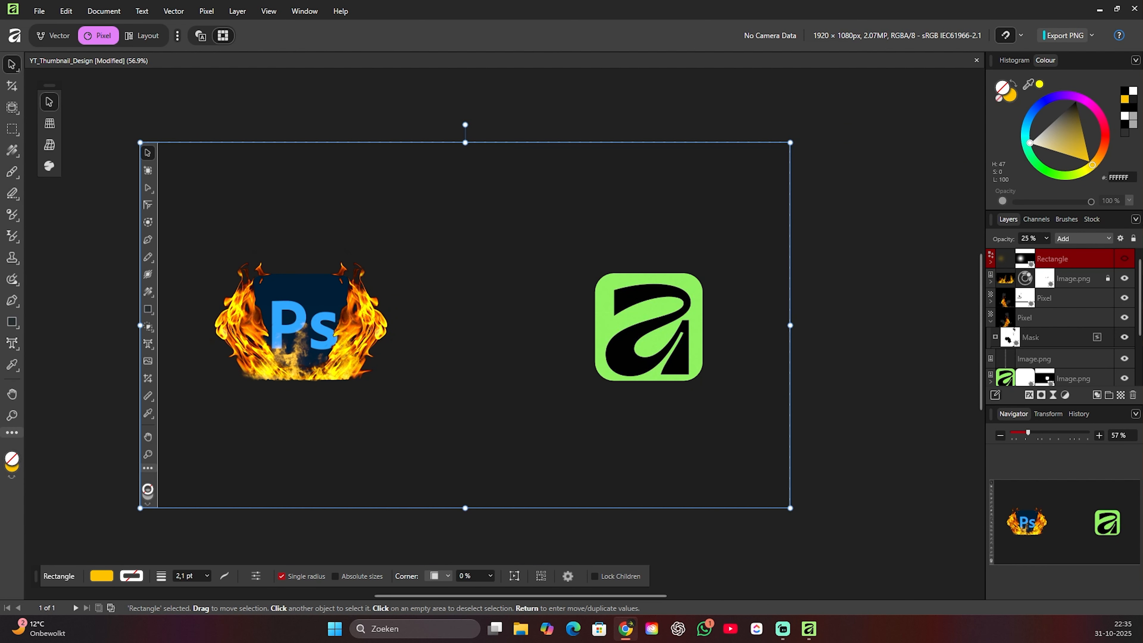
# Paste the embers image, place it over the Photoshop logo and set its blend mode to Screen.
pyautogui.hotkey('ctrl', 'v')
pyautogui.moveTo(283, 339); pyautogui.dragTo(288, 352)
pyautogui.click(1083, 239)
pyautogui.click(1075, 363)
pyautogui.scroll(3, 300, 335)
pyautogui.scroll(-3, 297, 343)
pyautogui.scroll(3, 306, 314)
# Add a mask to the embers image and paint out its outer edges in black.
pyautogui.click(1041, 395)
pyautogui.press('b')
pyautogui.click(1005, 181)
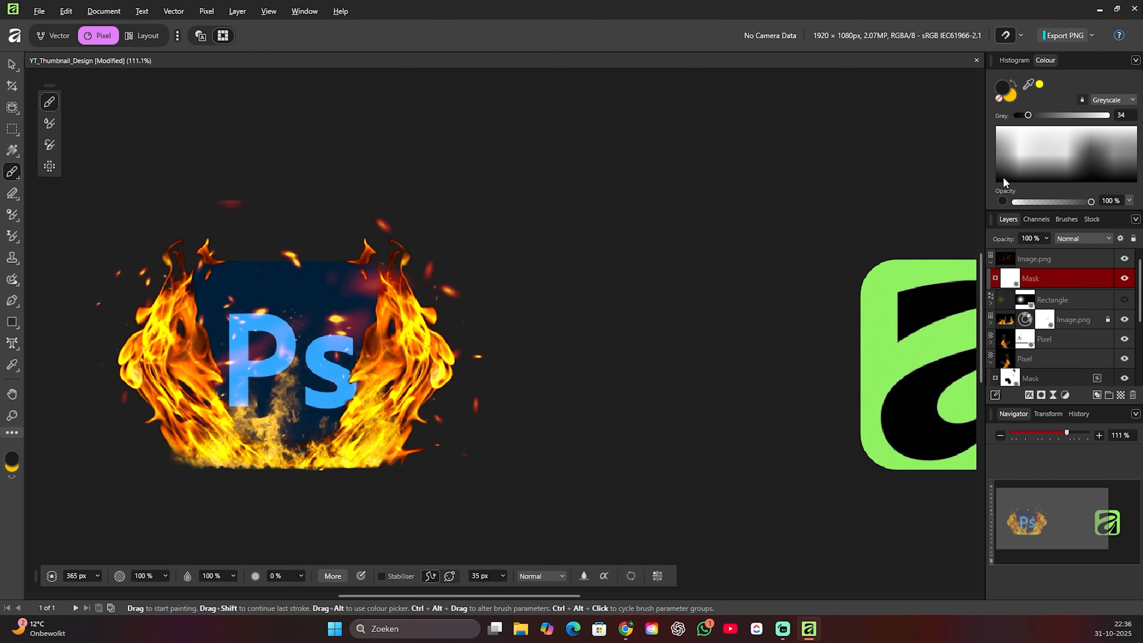
pyautogui.press('z')
pyautogui.scroll(-3, 222, 300)
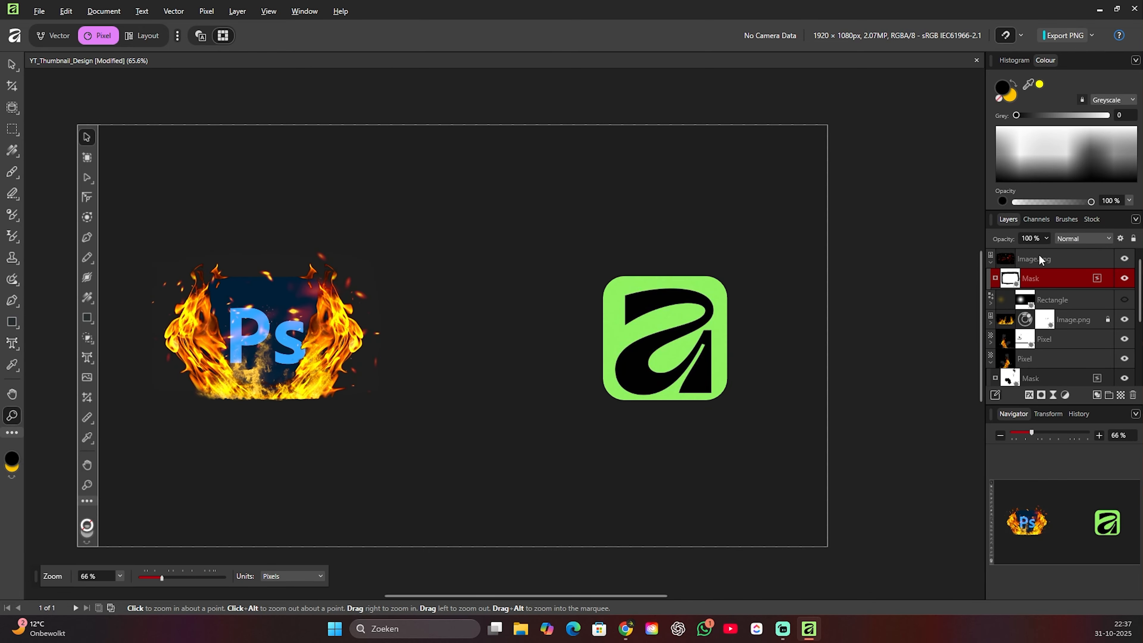
# Try the Lighter Colour blend mode on the embers image.
pyautogui.click(1043, 258)
pyautogui.press('v')
pyautogui.scroll(3, 332, 327)
pyautogui.scroll(-4, 361, 361)
pyautogui.click(1084, 239)
pyautogui.click(1058, 410)
pyautogui.scroll(2, 277, 231)
pyautogui.scroll(-2, 284, 164)
pyautogui.click(283, 165)
# Delete the embers image's mask and try other blend modes on it, including Difference.
pyautogui.click(1011, 278)
pyautogui.press('Delete')
pyautogui.click(1002, 260)
pyautogui.click(1092, 239)
pyautogui.click(1080, 337)
pyautogui.scroll(3, 368, 315)
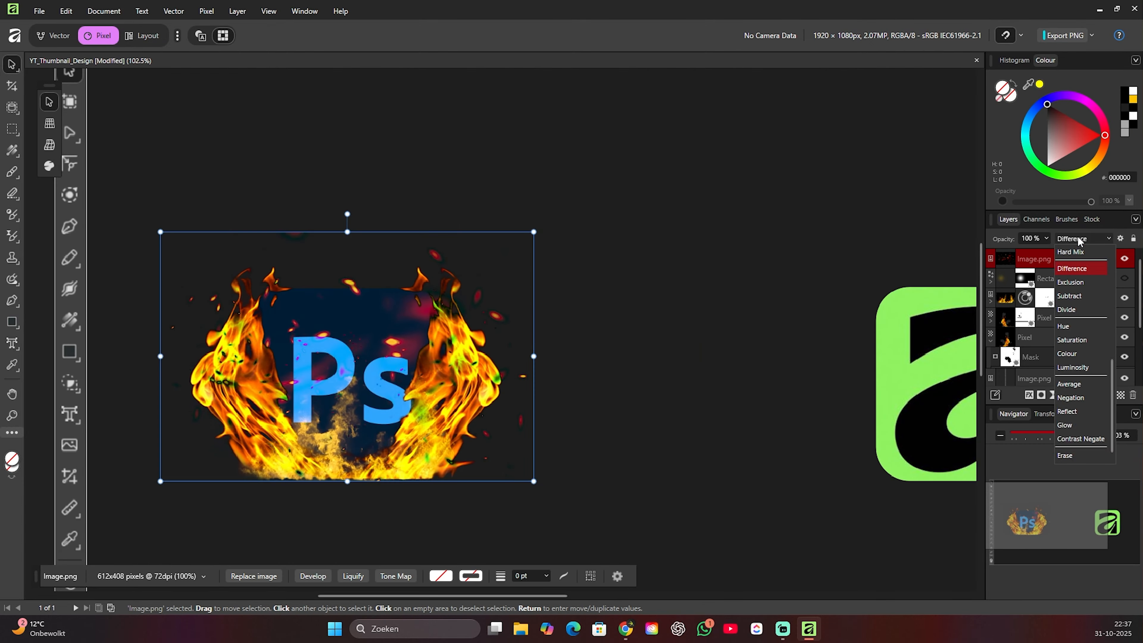
pyautogui.click(585, 225)
# Add a new mask to the embers image and paint a soft black spot over the logo's centre.
pyautogui.click(1034, 259)
pyautogui.click(1041, 395)
pyautogui.press('b')
pyautogui.click(348, 356)
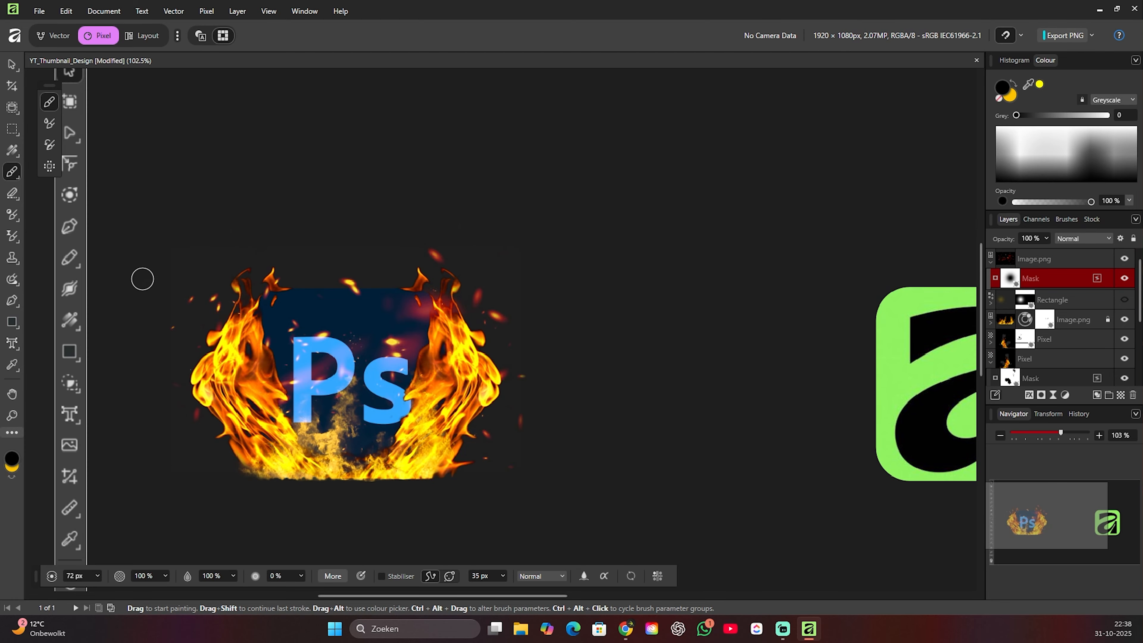
pyautogui.scroll(-1, 317, 190)
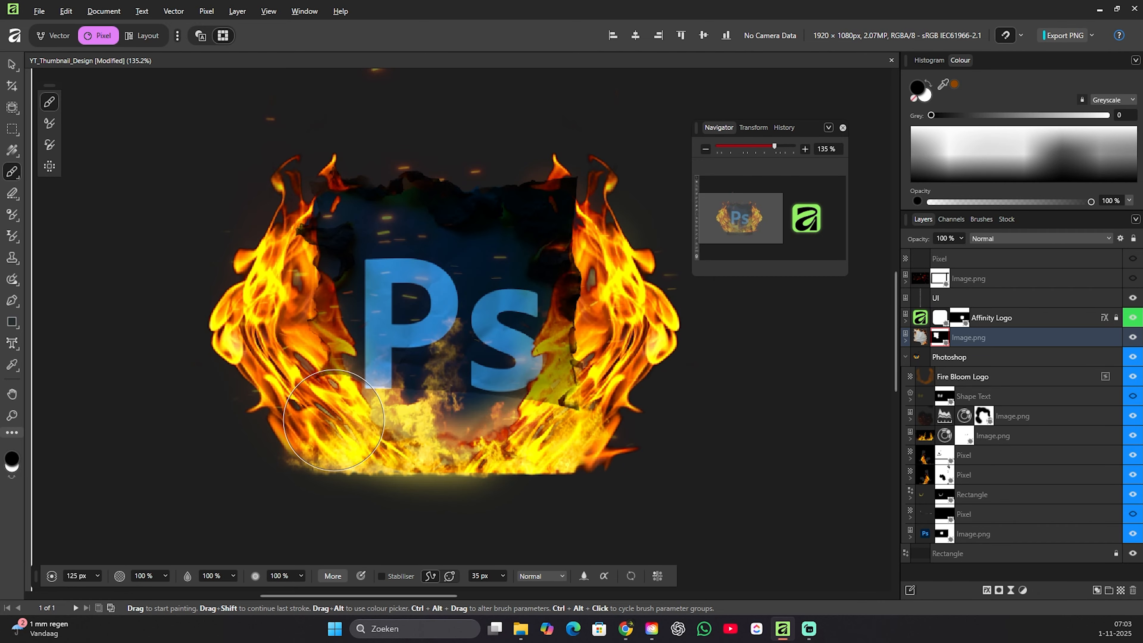
# Mask out the middle of the burnt paper over the Photoshop logo with an enlarged black brush.
pyautogui.moveTo(531, 414); pyautogui.dragTo(477, 362)
pyautogui.press(']')
pyautogui.press(']')
pyautogui.press(']')
pyautogui.press(']')
pyautogui.press(']')
pyautogui.moveTo(333, 316); pyautogui.dragTo(533, 299)
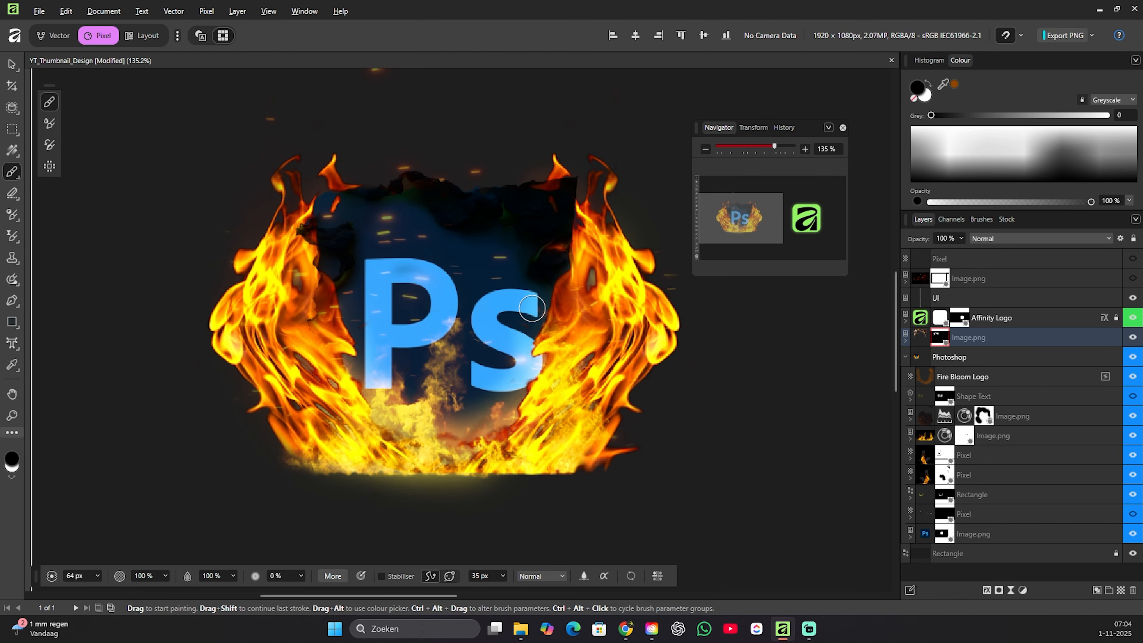
pyautogui.hotkey('ctrl', 'space')
pyautogui.moveTo(415, 275); pyautogui.dragTo(380, 314)
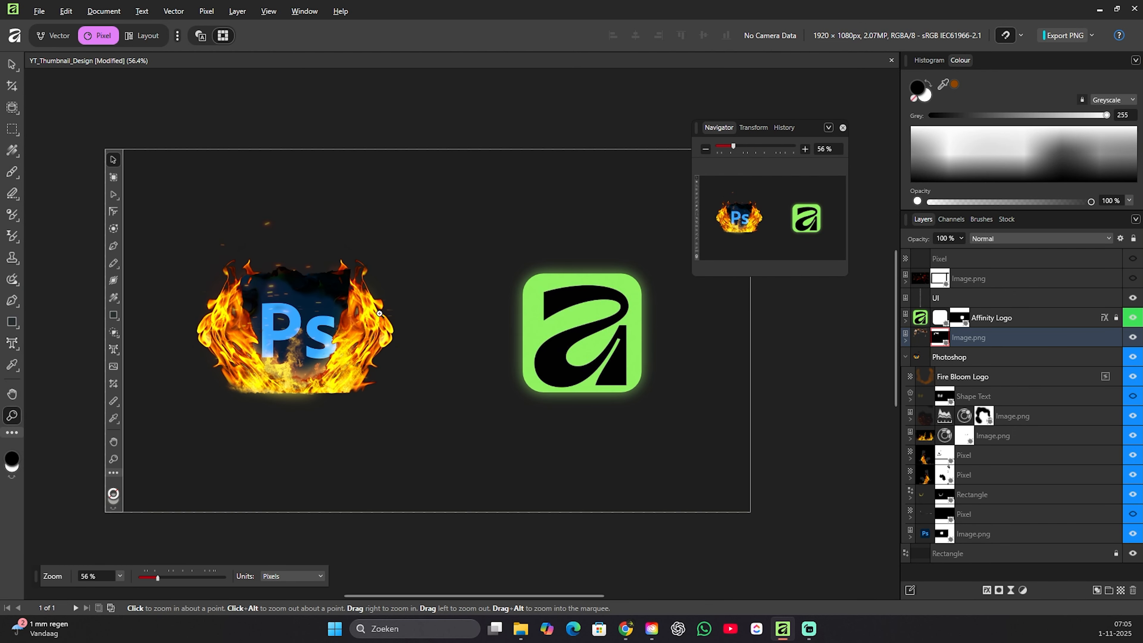
# Close the floating Navigator and examine the burnt paper along the logo's upper edge.
pyautogui.click(843, 128)
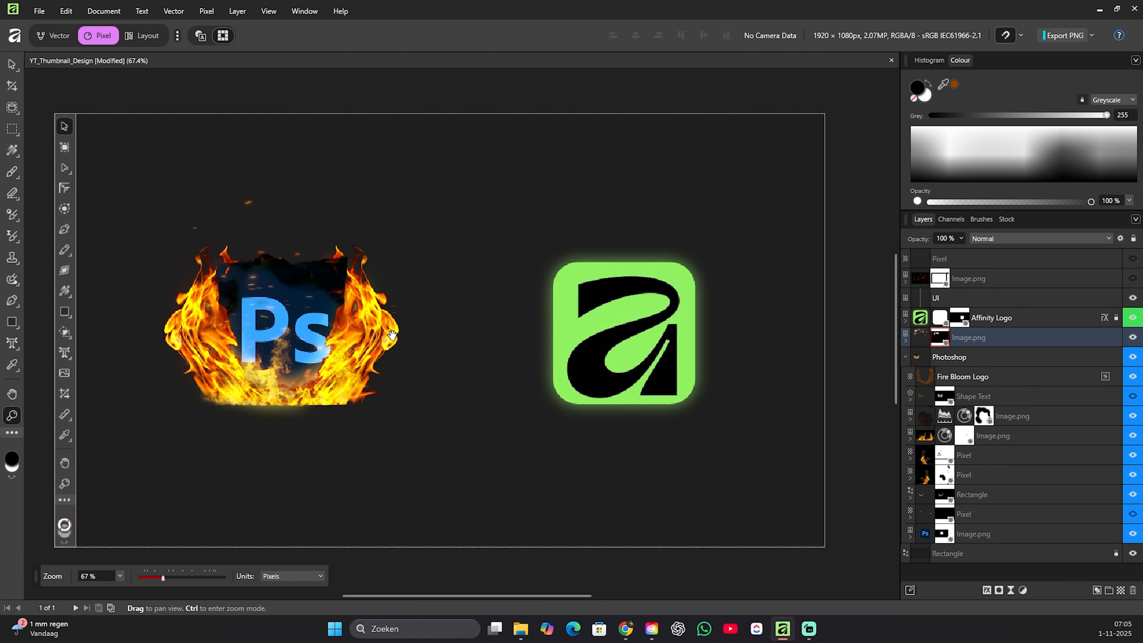
pyautogui.moveTo(333, 270); pyautogui.dragTo(441, 250)
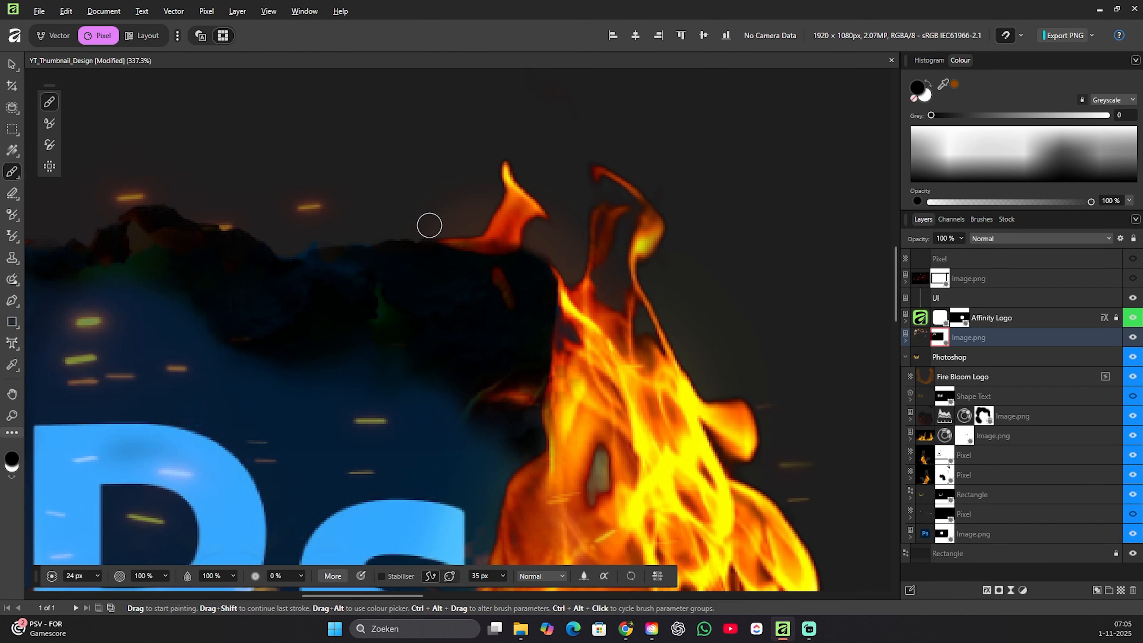
pyautogui.press('z')
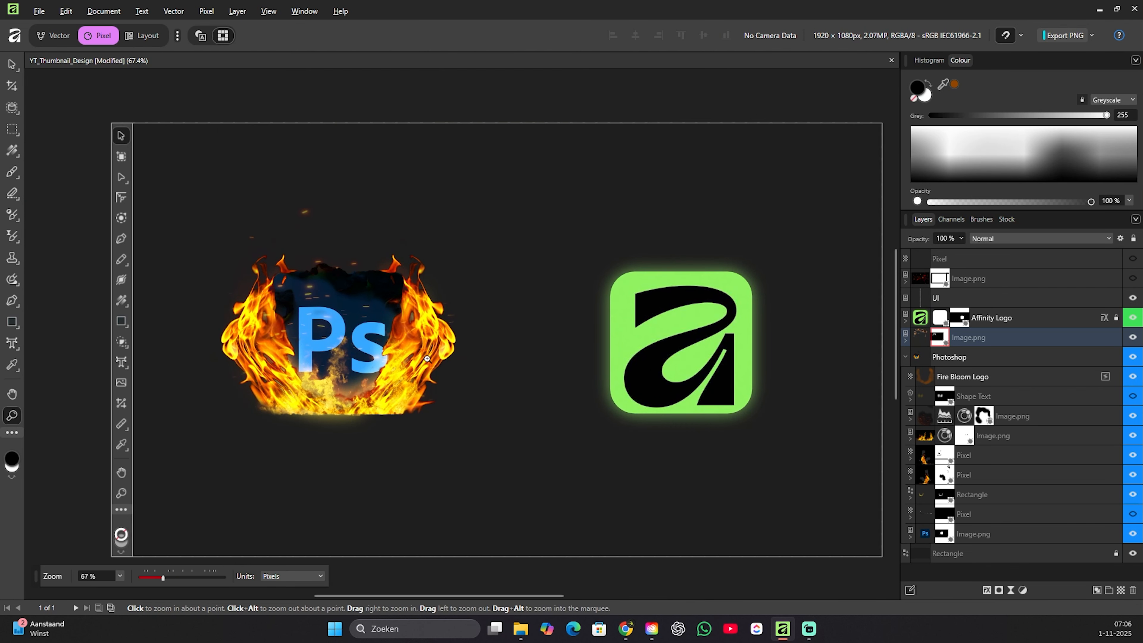
pyautogui.moveTo(371, 283); pyautogui.dragTo(483, 280)
pyautogui.click(1023, 590)
pyautogui.click(1055, 444)
pyautogui.moveTo(1007, 342); pyautogui.dragTo(1004, 359)
pyautogui.moveTo(815, 501); pyautogui.dragTo(664, 511)
pyautogui.hotkey('ctrl', 'z')
pyautogui.click(954, 392)
pyautogui.click(906, 341)
pyautogui.press('Delete')
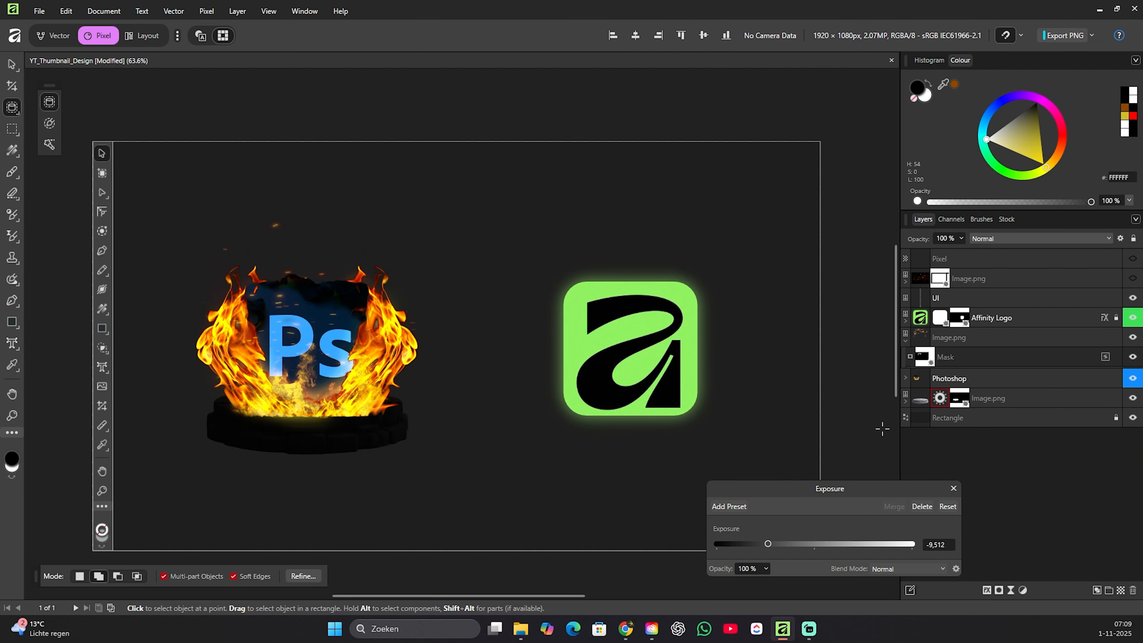
# Adjust the stone platform's Exposure adjustment to -4,268 and brush black on it near the base of the fire.
pyautogui.moveTo(768, 544); pyautogui.dragTo(819, 552)
pyautogui.click(906, 402)
pyautogui.doubleClick(937, 419)
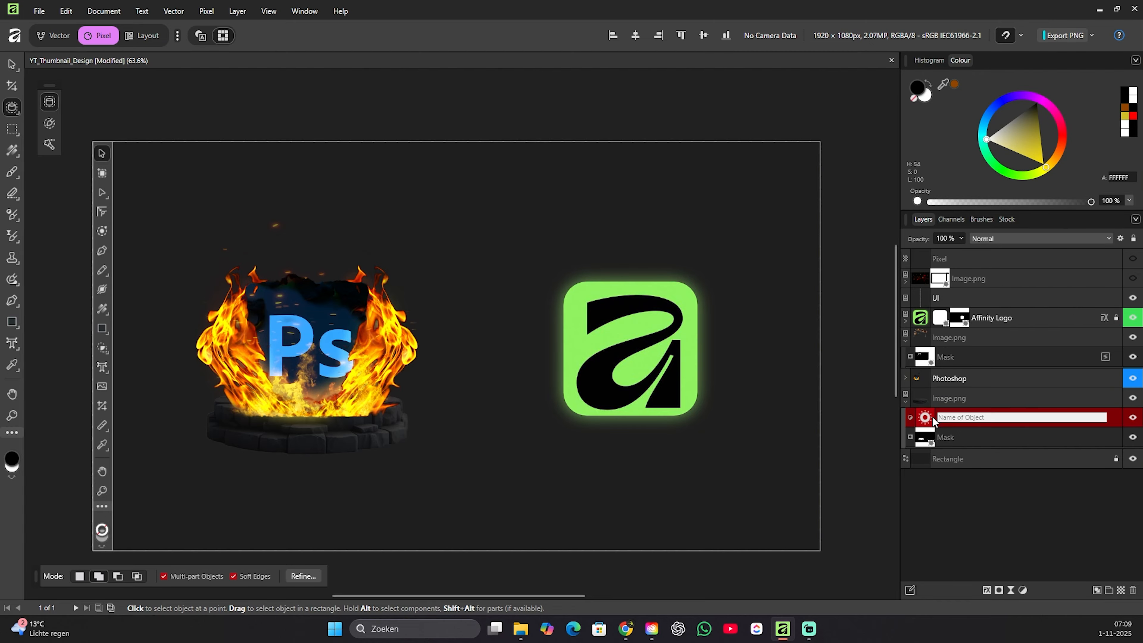
pyautogui.click(926, 418)
pyautogui.rightClick(925, 415)
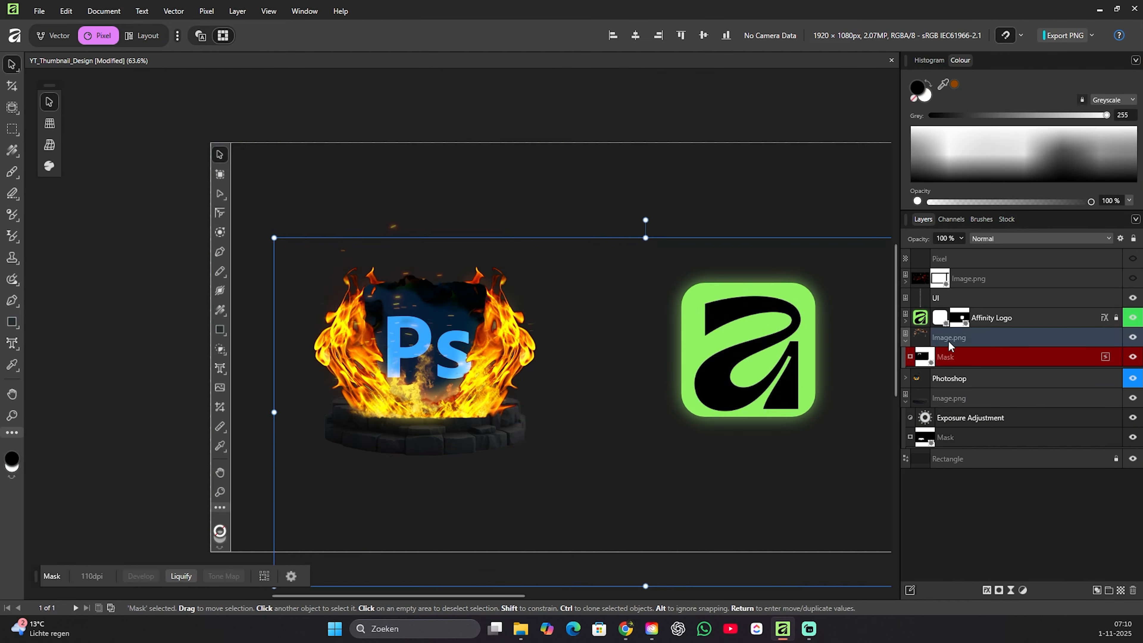
pyautogui.click(477, 414)
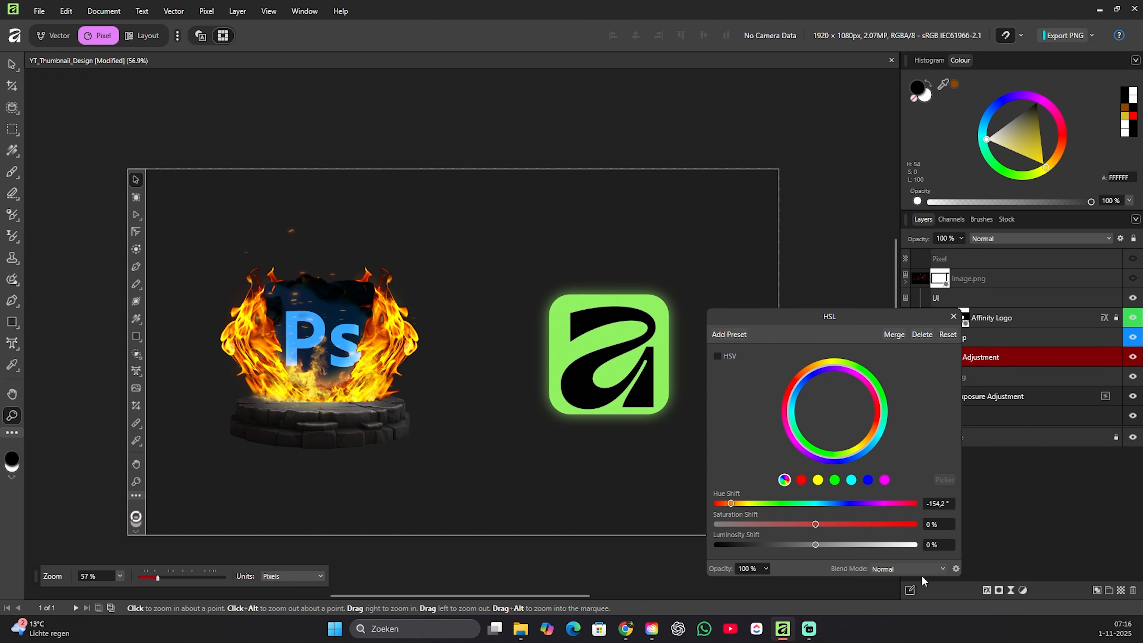
# Close the HSL adjustment and open the Platform layer's effects for review.
pyautogui.click(953, 316)
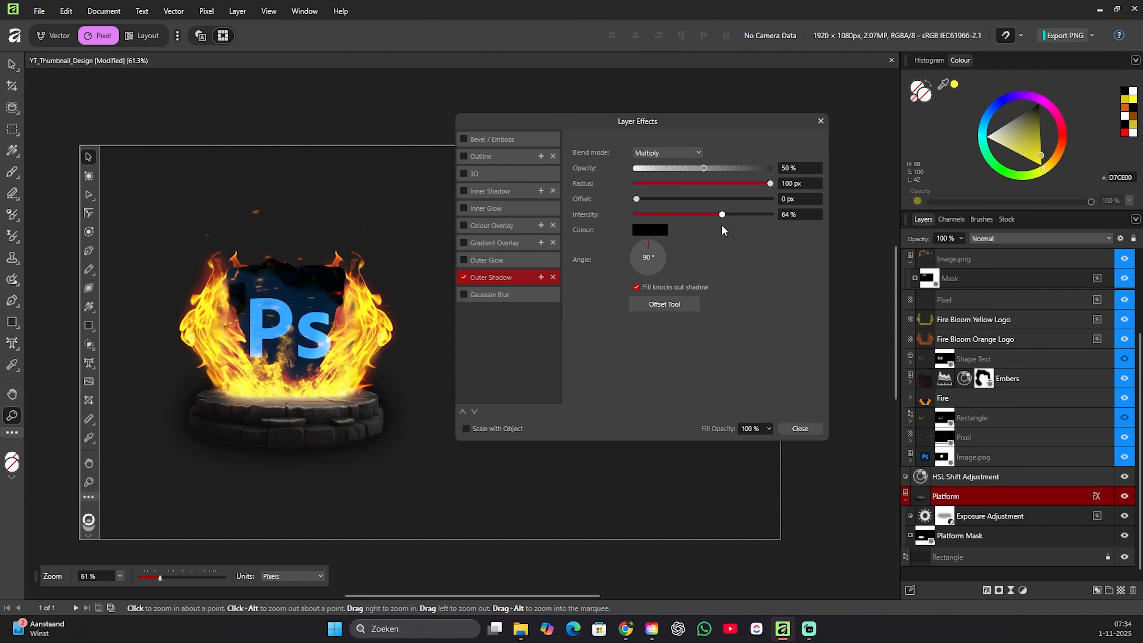
pyautogui.moveTo(722, 225); pyautogui.dragTo(651, 228)
pyautogui.click(790, 430)
pyautogui.click(1097, 497)
pyautogui.rightClick(991, 496)
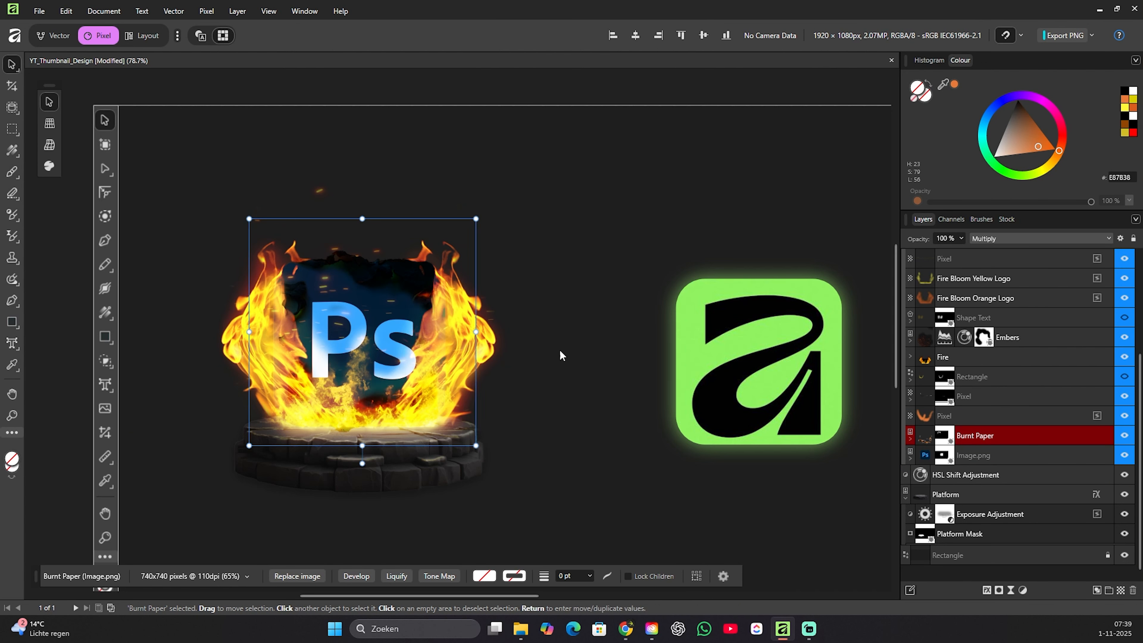
pyautogui.click(561, 356)
pyautogui.scroll(-4, 399, 432)
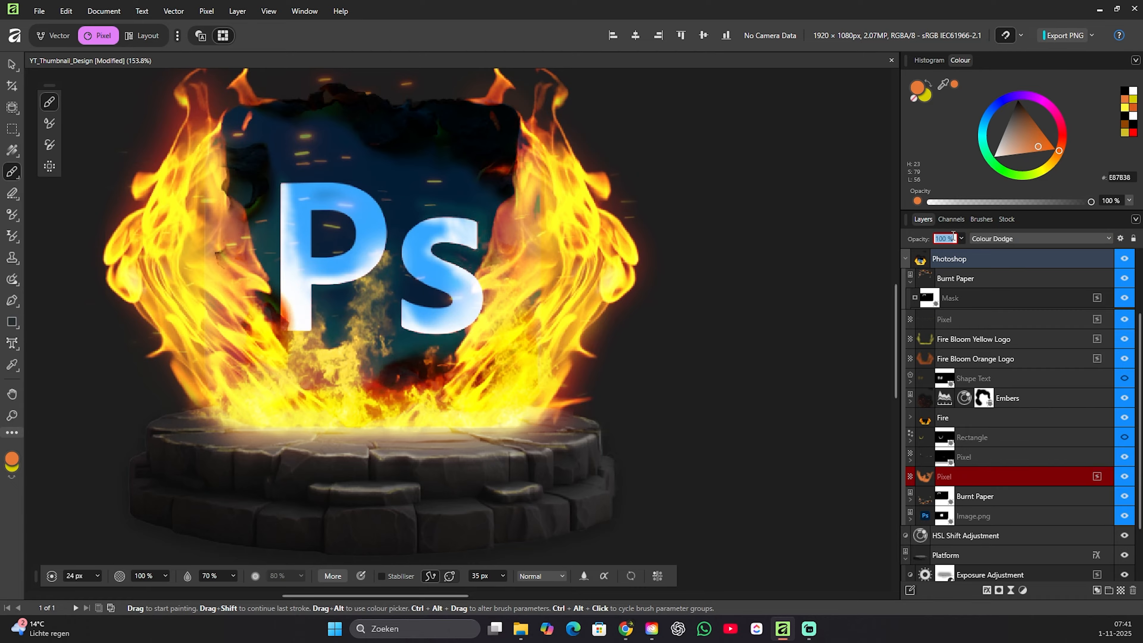
# Set the opacity of the Colour Dodge pixel layer above the lower Burnt Paper layer to 50 %.
pyautogui.write('50')
pyautogui.press('Return')
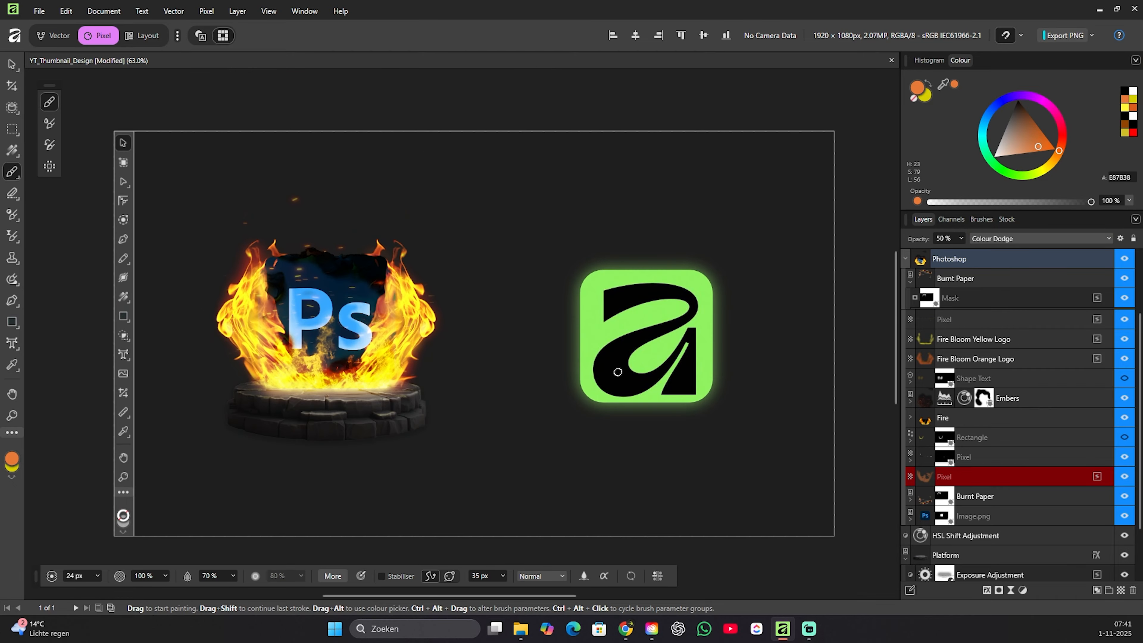
pyautogui.scroll(-5, 455, 385)
pyautogui.scroll(4, 456, 383)
pyautogui.moveTo(447, 355); pyautogui.dragTo(406, 373)
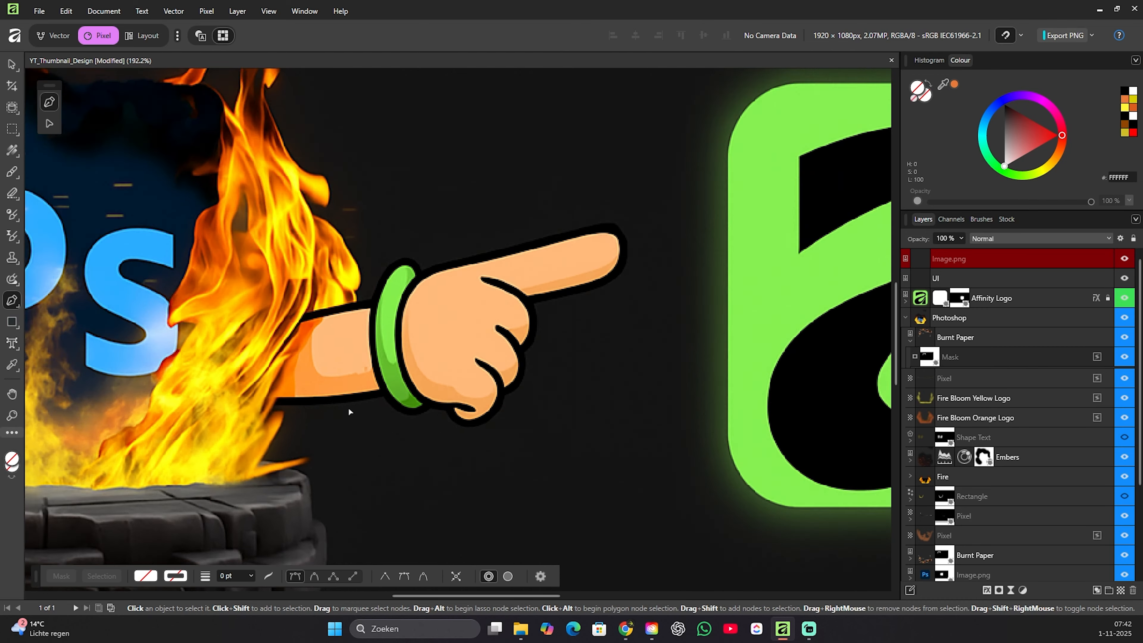
pyautogui.click(400, 390)
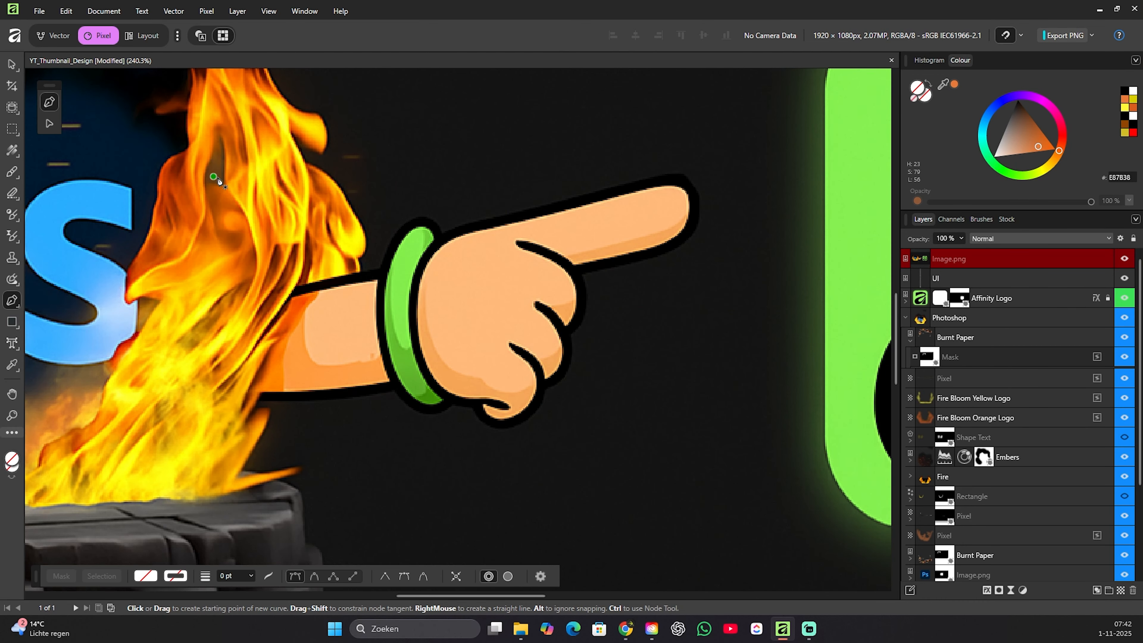
# Trace the pointing hand's lower outline with the Pen tool, along the forearm, green wristband and curled fingers.
pyautogui.scroll(2, 282, 419)
pyautogui.click(244, 392)
pyautogui.moveTo(455, 375); pyautogui.dragTo(545, 349)
pyautogui.moveTo(547, 399); pyautogui.dragTo(637, 347)
pyautogui.moveTo(546, 350); pyautogui.dragTo(479, 369)
pyautogui.click(578, 407)
pyautogui.click(694, 375)
pyautogui.click(625, 363)
pyautogui.moveTo(636, 390); pyautogui.dragTo(627, 422)
# Continue the pen outline around the index finger, along the back of the hand and over the green wristband.
pyautogui.click(643, 268)
pyautogui.click(827, 148)
pyautogui.click(703, 129)
pyautogui.click(427, 203)
pyautogui.click(426, 203)
pyautogui.click(330, 256)
pyautogui.moveTo(382, 228); pyautogui.dragTo(391, 179)
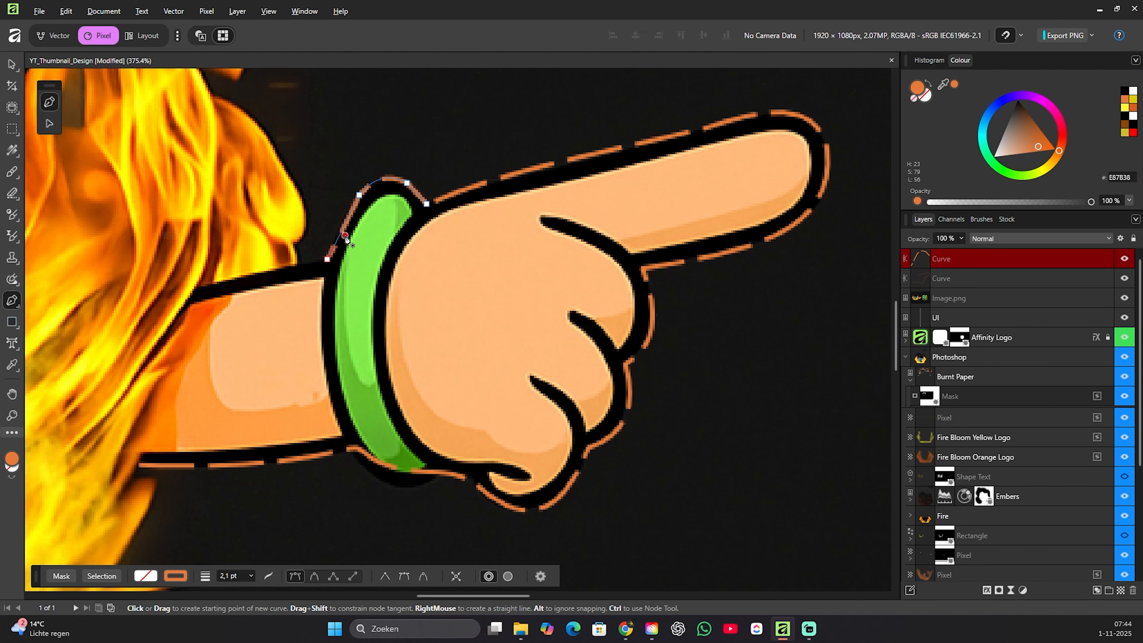
# Draw another pen curve from the wristband along the forearm's upper edge and down to the outline's starting point.
pyautogui.press('Escape')
pyautogui.click(327, 259)
pyautogui.click(284, 269)
pyautogui.click(198, 284)
pyautogui.click(139, 465)
# Select the three hand outline curves and try to combine them into one shape.
pyautogui.scroll(-8, 220, 376)
pyautogui.keyDown('shift'); pyautogui.click(959, 298); pyautogui.keyUp('shift')
pyautogui.scroll(5, 198, 369)
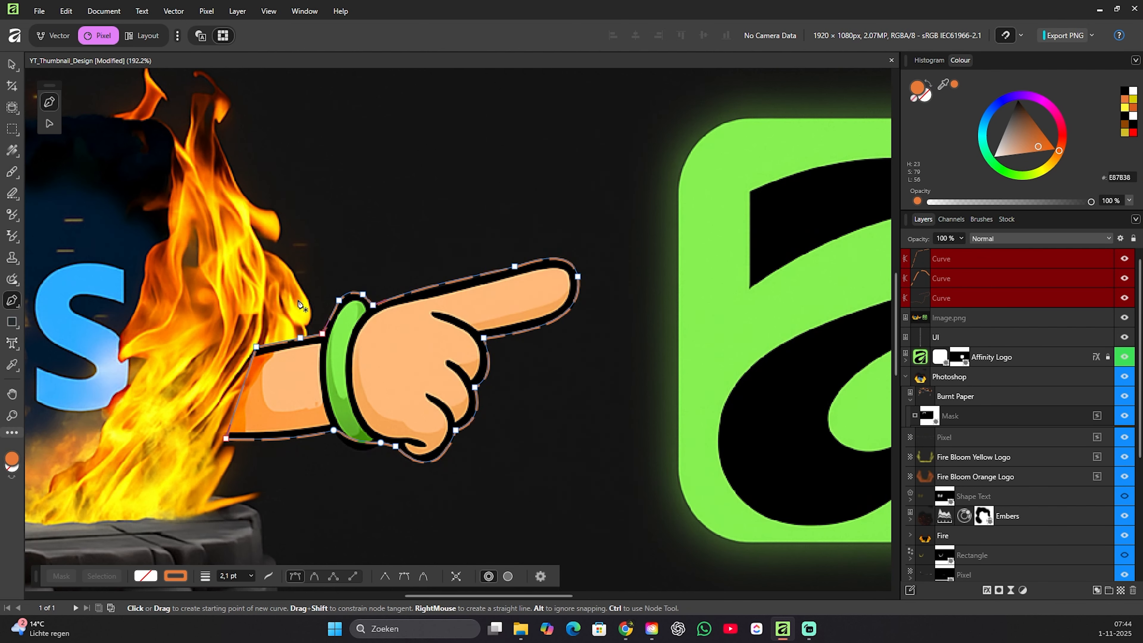
pyautogui.rightClick(454, 280)
pyautogui.doubleClick(946, 298)
pyautogui.keyDown('shift'); pyautogui.click(968, 259); pyautogui.keyUp('shift')
pyautogui.rightClick(1035, 278)
pyautogui.press('Escape')
pyautogui.press('v')
pyautogui.rightClick(459, 280)
pyautogui.click(522, 510)
pyautogui.hotkey('ctrl', 'z')
# Delete the three pen curves traced around the hand.
pyautogui.rightClick(910, 278)
pyautogui.click(966, 260)
pyautogui.keyDown('shift'); pyautogui.click(968, 298); pyautogui.keyUp('shift')
pyautogui.press('Delete')
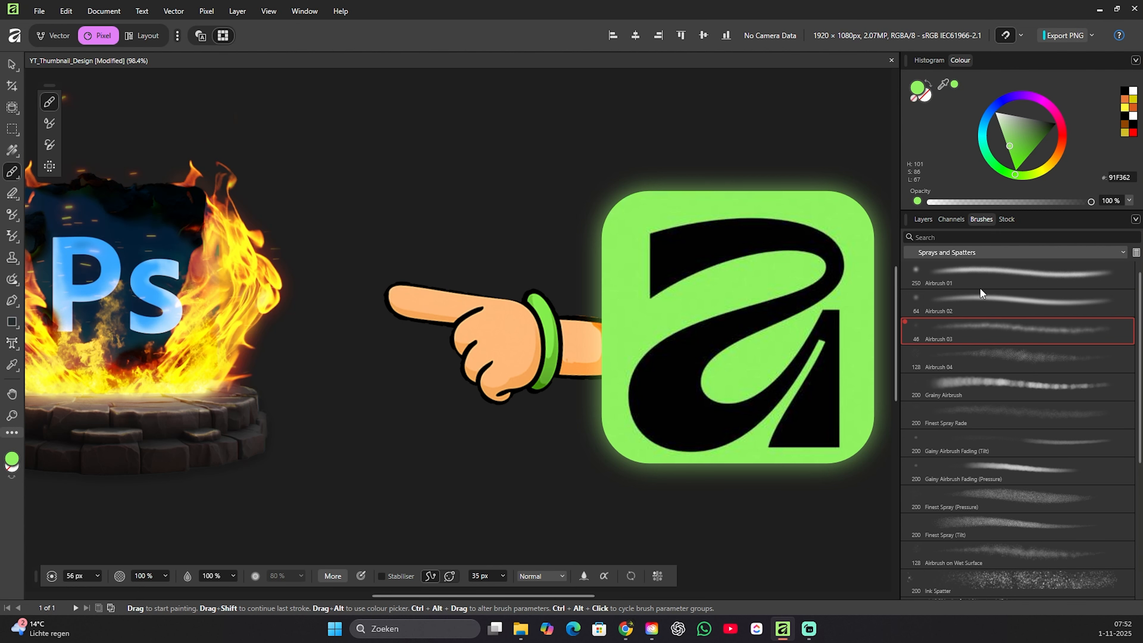
# Paint soft green light onto the pointing hand image with a soft round brush in colour 91F362.
pyautogui.click(940, 253)
pyautogui.click(939, 263)
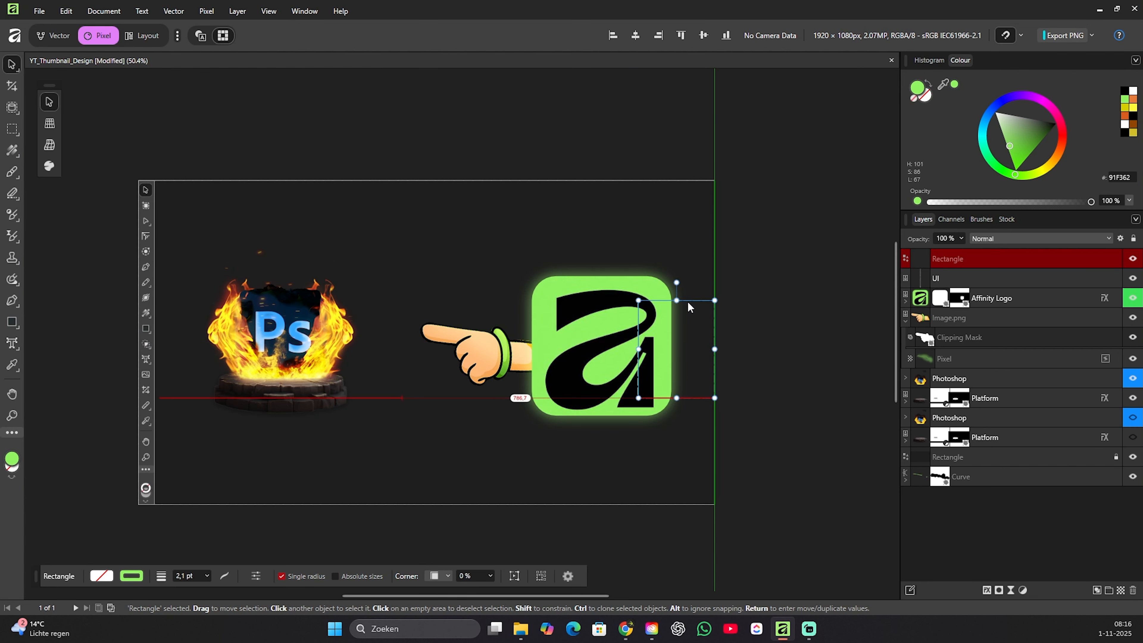
pyautogui.moveTo(472, 332); pyautogui.dragTo(434, 340)
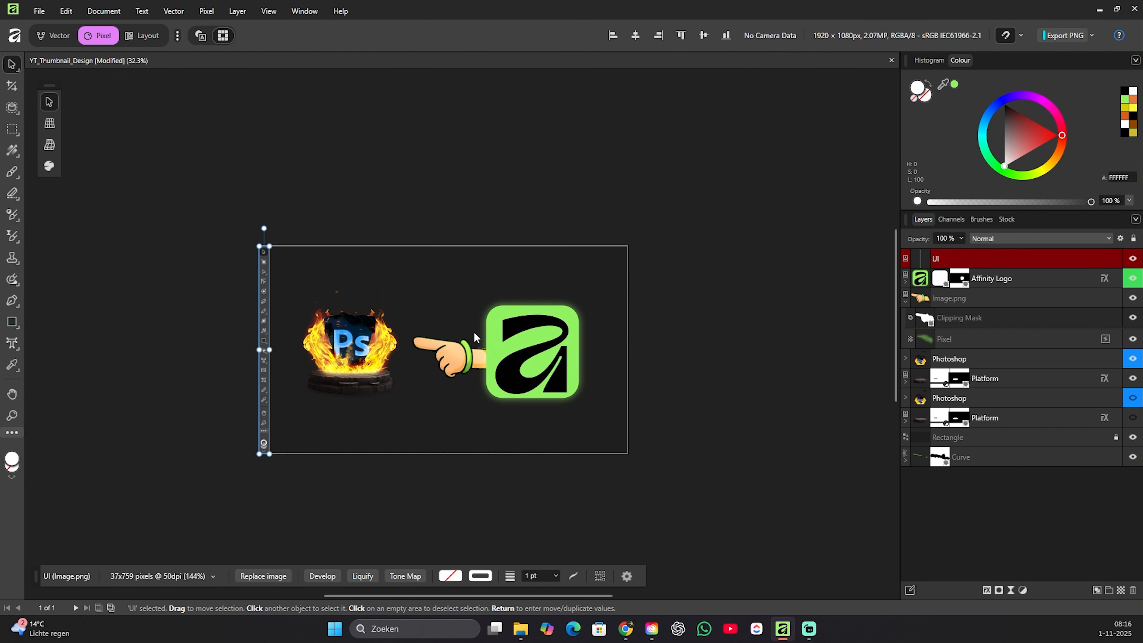
pyautogui.scroll(2, 481, 351)
# Shift the hand and Affinity logo slightly right and move the burning Photoshop logo slightly up.
pyautogui.moveTo(353, 198); pyautogui.dragTo(671, 443)
pyautogui.moveTo(558, 350); pyautogui.dragTo(567, 350)
pyautogui.click(666, 349)
pyautogui.moveTo(338, 344); pyautogui.dragTo(344, 324)
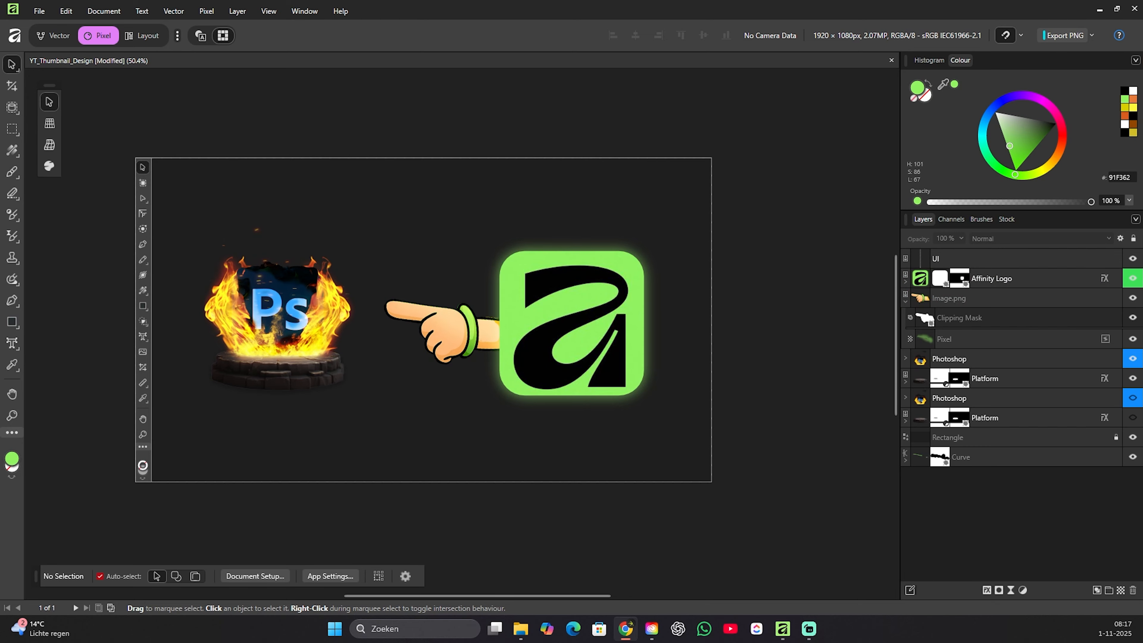
# Draw a circle about 138 px in diameter on the upper part of the Affinity logo's letter a.
pyautogui.click(54, 36)
pyautogui.click(16, 262)
pyautogui.click(73, 102)
pyautogui.moveTo(539, 278); pyautogui.dragTo(580, 320)
pyautogui.press('v')
# Give the circle a white fill and a solid black outline 10 pt wide.
pyautogui.click(118, 576)
pyautogui.click(81, 434)
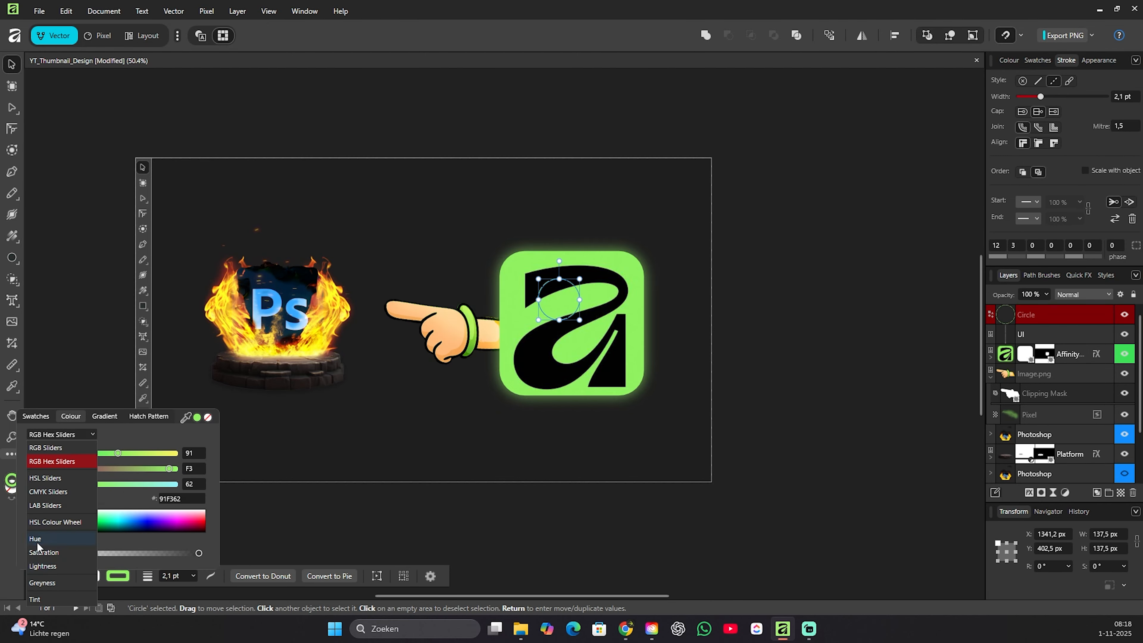
pyautogui.click(38, 550)
pyautogui.click(62, 434)
pyautogui.click(38, 539)
pyautogui.moveTo(185, 490); pyautogui.dragTo(183, 539)
pyautogui.click(1038, 81)
# Move the circle into the letter's upper bowl and widen it into an ellipse about 177 px wide.
pyautogui.scroll(6, 574, 313)
pyautogui.moveTo(587, 293); pyautogui.dragTo(736, 262)
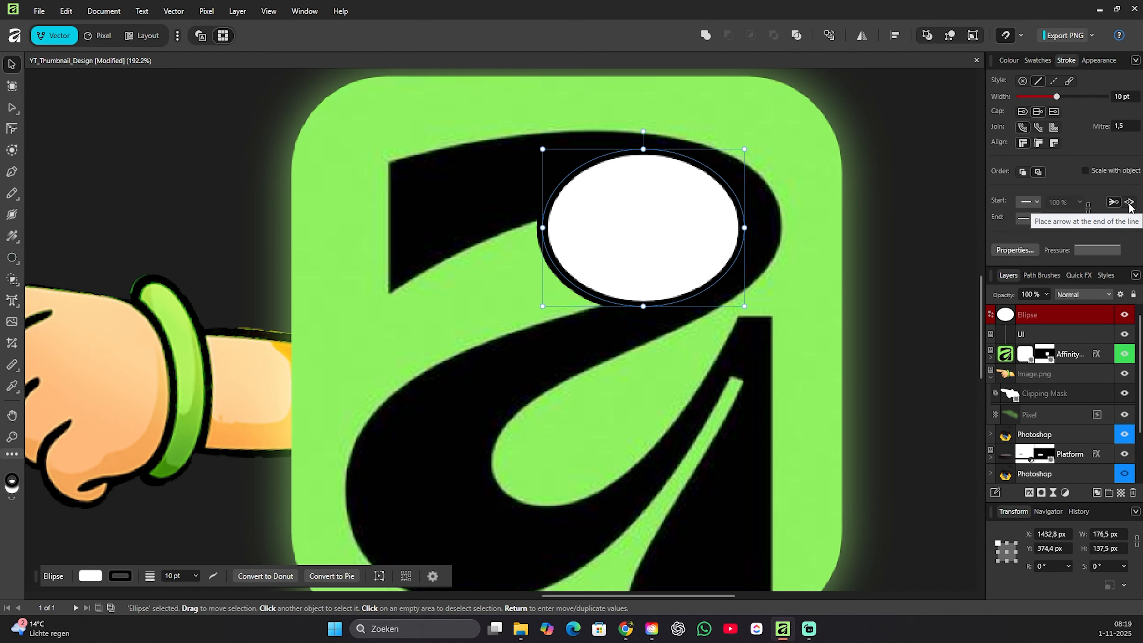
pyautogui.doubleClick(1110, 512)
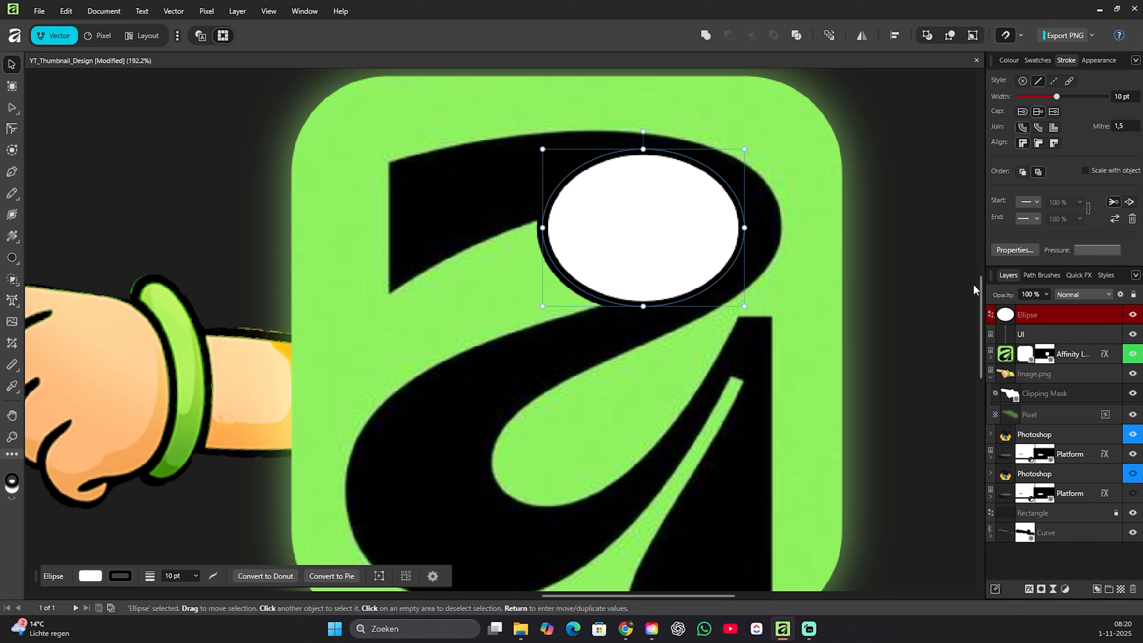
pyautogui.scroll(1, 585, 157)
pyautogui.click(269, 11)
pyautogui.moveTo(415, 173)
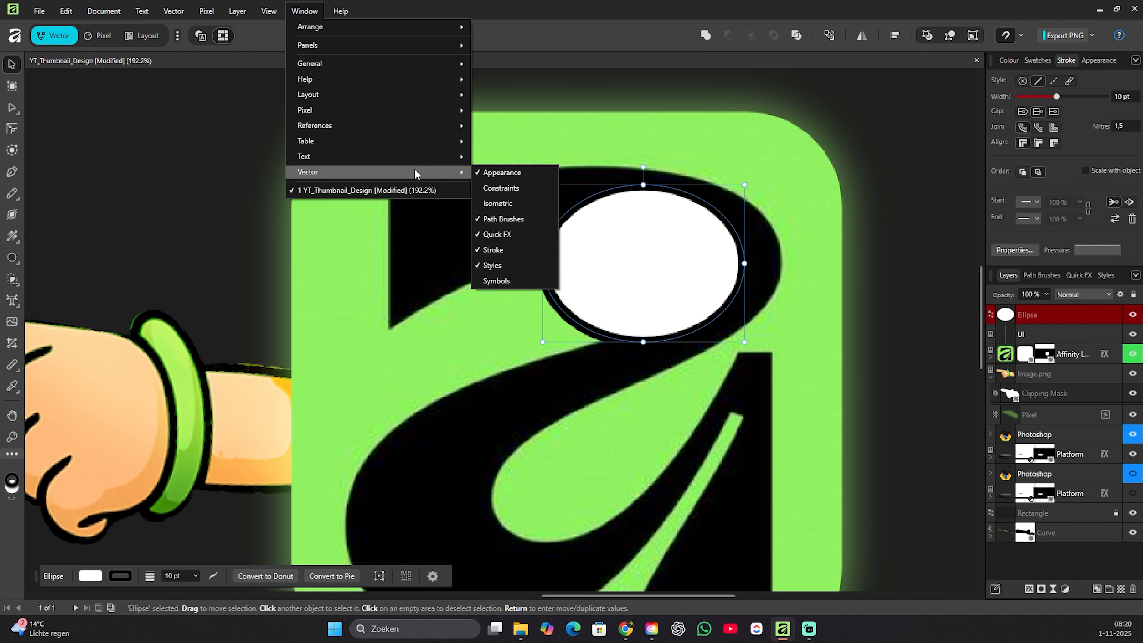
pyautogui.click(600, 201)
# Try converting the eye ellipse to a pie, undo it, and activate the Stroke Width tool on its outline.
pyautogui.click(213, 576)
pyautogui.click(213, 576)
pyautogui.click(331, 577)
pyautogui.hotkey('ctrl', 'z')
pyautogui.click(197, 583)
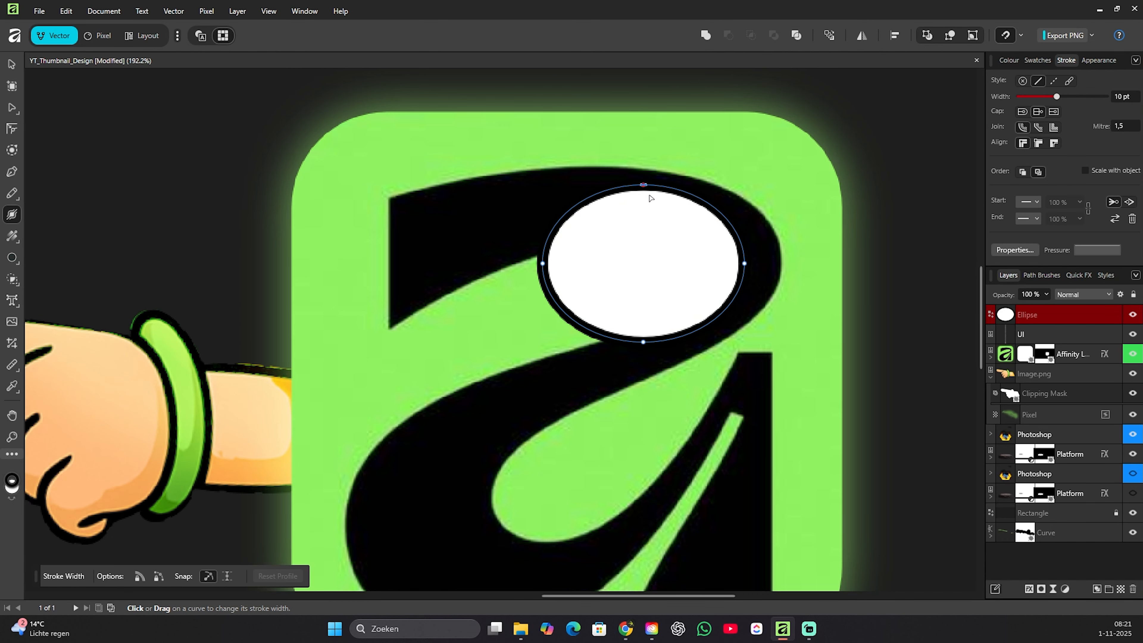
pyautogui.click(12, 215)
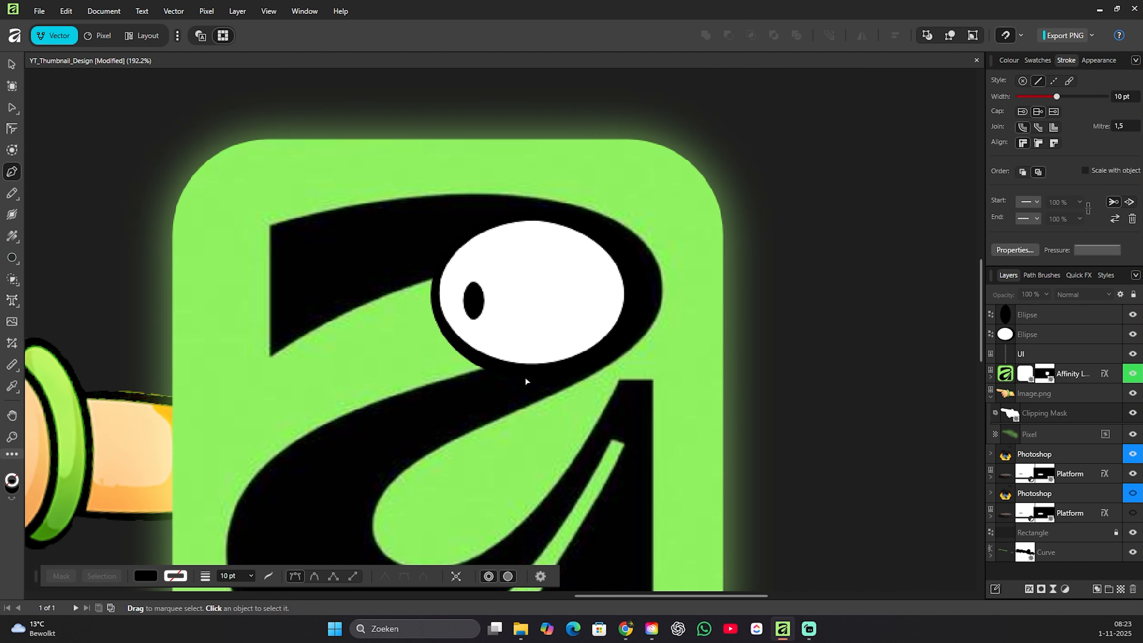
# Draw a closed crescent-shaped pen curve with a smooth lower node along the bottom of the white eye.
pyautogui.click(460, 321)
pyautogui.click(635, 295)
pyautogui.click(554, 349)
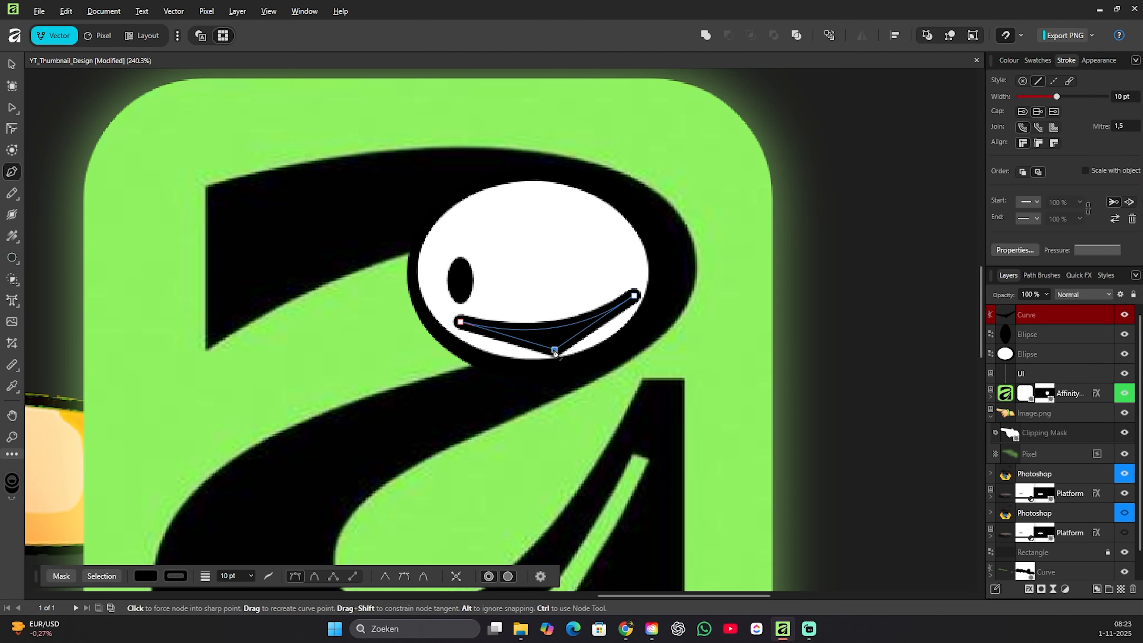
pyautogui.click(405, 577)
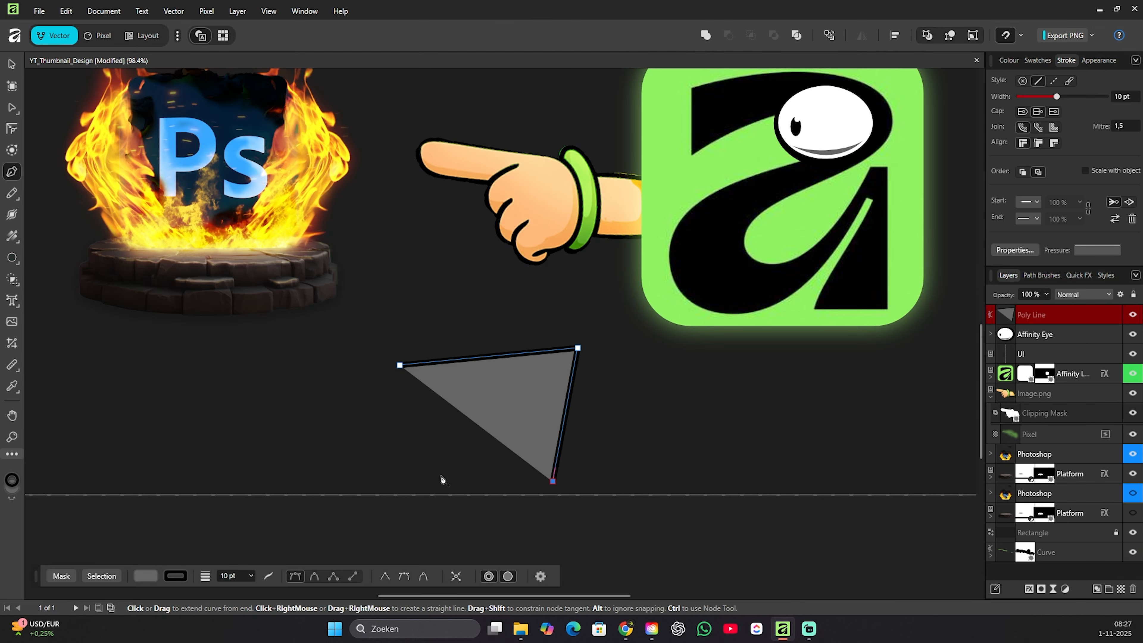
# Adjust the right end of the upper teeth in the Affinity logo's cartoon mouth.
pyautogui.click(444, 480)
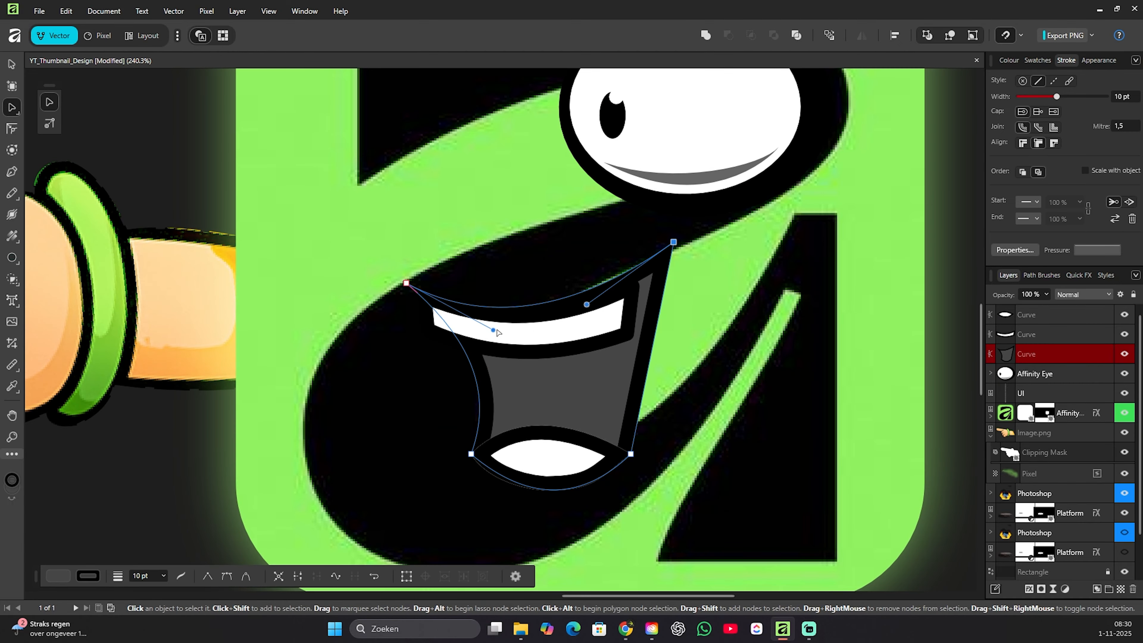
pyautogui.moveTo(594, 327); pyautogui.dragTo(621, 318)
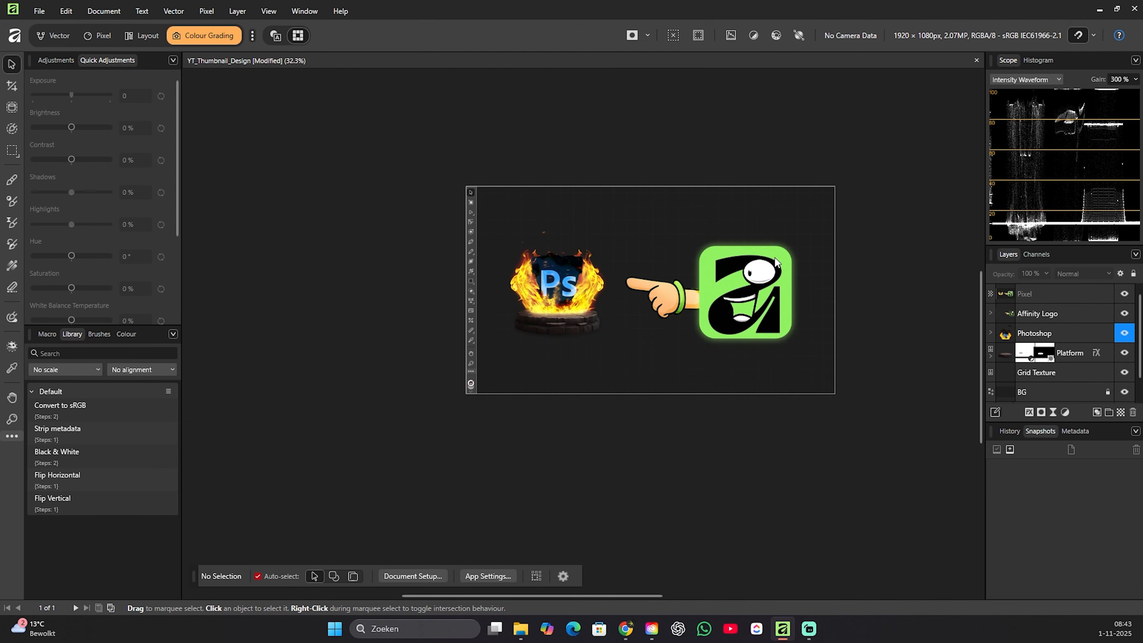
# Grade the merged pixel layer with 15% saturation, 10% sharpness and 30% clarity.
pyautogui.moveTo(85, 161); pyautogui.dragTo(83, 161)
pyautogui.moveTo(71, 288); pyautogui.dragTo(81, 288)
pyautogui.moveTo(177, 189); pyautogui.dragTo(176, 265)
pyautogui.moveTo(34, 260)
pyautogui.mouseDown()
pyautogui.moveTo(77, 261)
pyautogui.moveTo(41, 260)
pyautogui.mouseUp()
pyautogui.moveTo(72, 292); pyautogui.dragTo(78, 259)
pyautogui.scroll(2, 504, 367)
pyautogui.scroll(5, 166, 250)
pyautogui.scroll(-1, 165, 251)
# Look through the available adjustment presets, quick adjustment controls and colour options for the merged pixel layer.
pyautogui.click(56, 61)
pyautogui.moveTo(177, 149); pyautogui.dragTo(176, 174)
pyautogui.click(108, 61)
pyautogui.moveTo(177, 195); pyautogui.dragTo(192, 176)
pyautogui.click(55, 60)
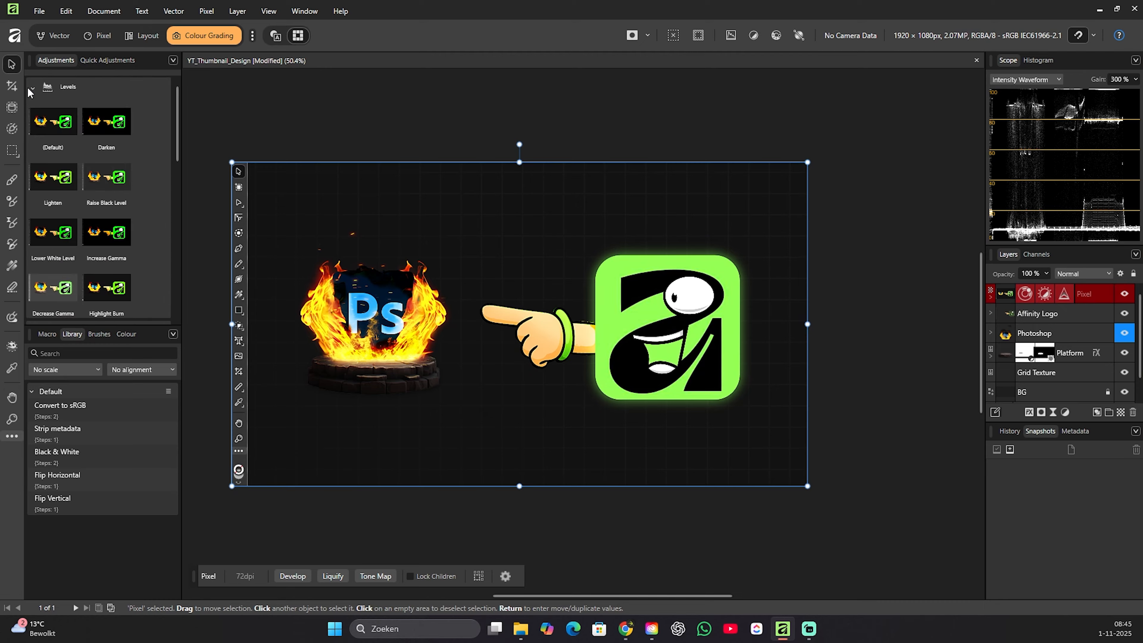
pyautogui.click(102, 61)
pyautogui.scroll(-3, 74, 316)
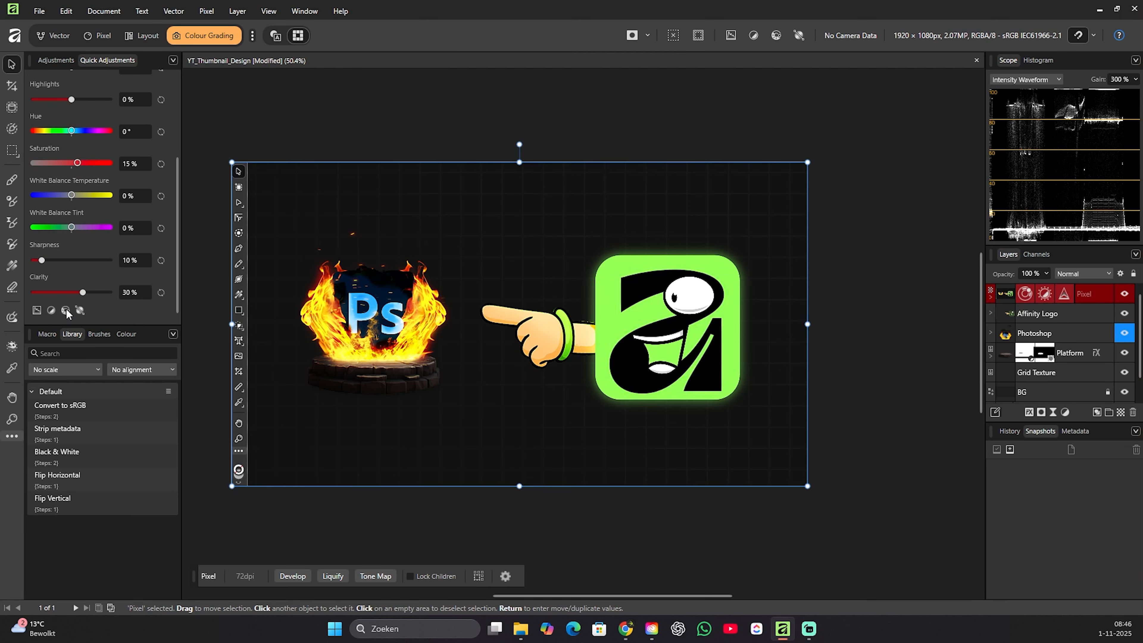
pyautogui.scroll(3, 163, 252)
pyautogui.click(125, 334)
pyautogui.scroll(-1, 272, 456)
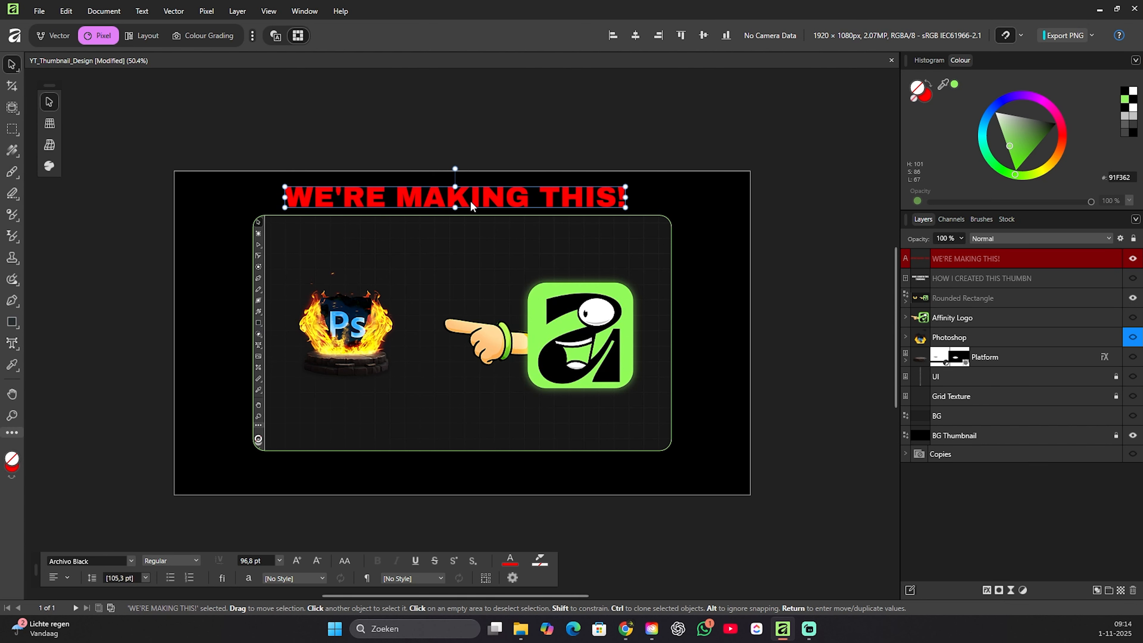
# Shrink the rounded preview frame slightly and place a visible copy of the Grid Texture layer directly above BG Thumbnail.
pyautogui.press('v')
pyautogui.moveTo(330, 203); pyautogui.dragTo(301, 222)
pyautogui.moveTo(671, 450); pyautogui.dragTo(650, 438)
pyautogui.moveTo(951, 397); pyautogui.dragTo(978, 426)
pyautogui.click(1133, 436)
# Recolour the headline WE'RE MAKING THIS! white, move it toward the canvas centre and set its size to 125 pt.
pyautogui.click(342, 216)
pyautogui.click(510, 560)
pyautogui.click(599, 432)
pyautogui.moveTo(335, 216); pyautogui.dragTo(465, 216)
pyautogui.click(252, 561)
pyautogui.write('125')
pyautogui.press('Return')
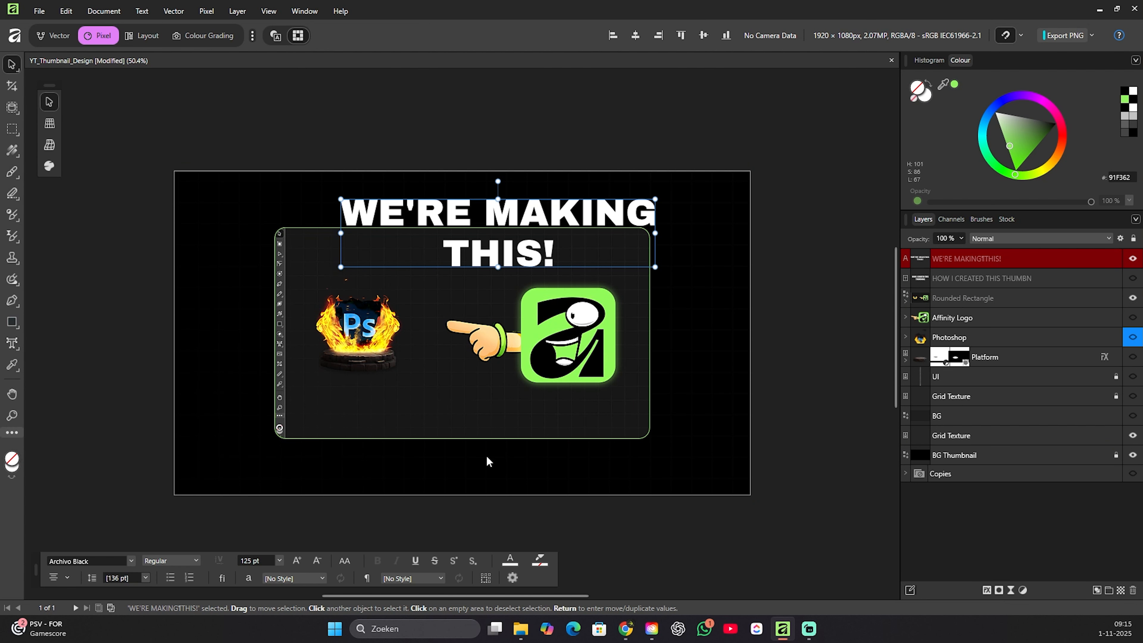
# Add the Typography studio to the available workspaces and switch to it.
pyautogui.click(304, 12)
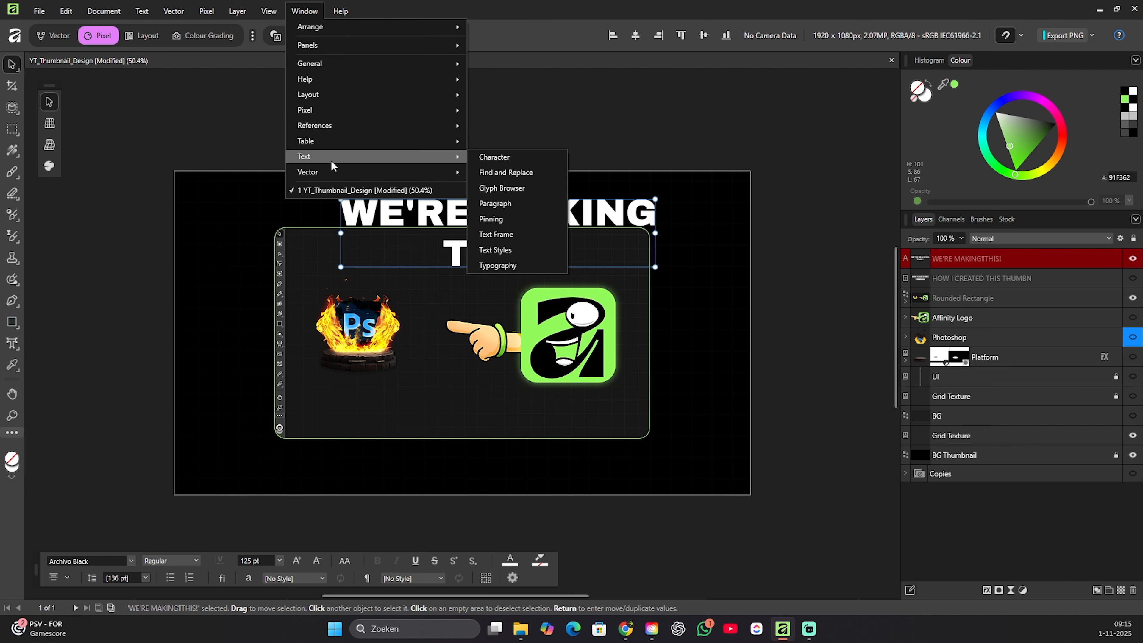
pyautogui.click(252, 36)
pyautogui.click(131, 253)
pyautogui.click(195, 38)
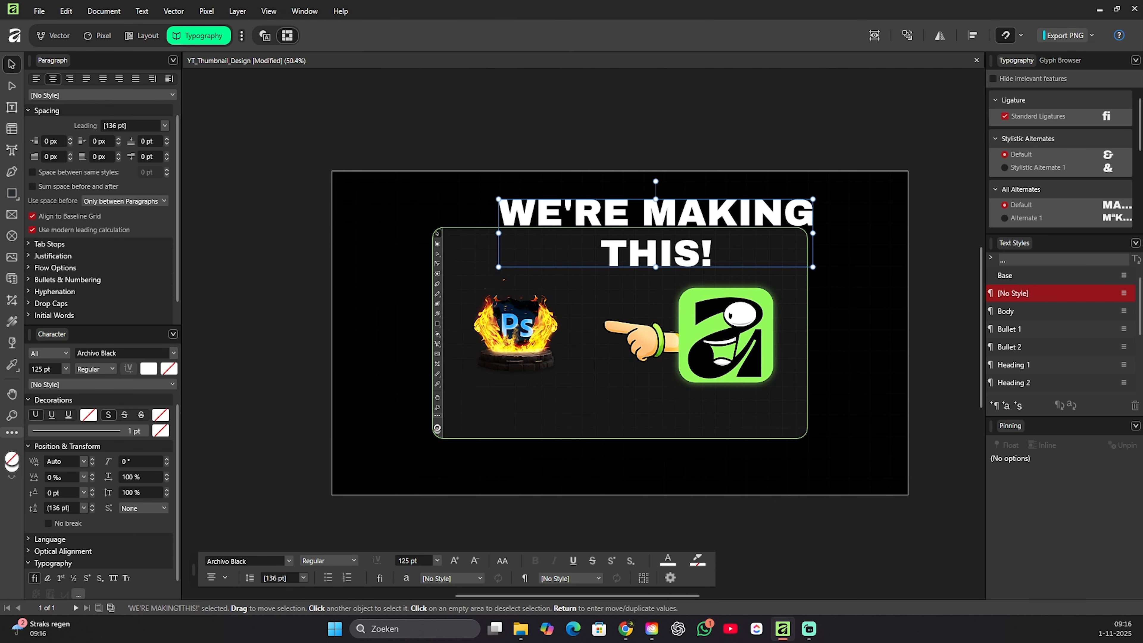
# Set the headline's leading override to 108 pt and shift the headline left to centre it above the preview frame.
pyautogui.moveTo(34, 509); pyautogui.dragTo(25, 509)
pyautogui.moveTo(656, 216); pyautogui.dragTo(611, 217)
# Move the rounded preview frame down below the headline and scale the headline text down to about 108 pt.
pyautogui.moveTo(937, 468); pyautogui.dragTo(405, 221)
pyautogui.moveTo(585, 293); pyautogui.dragTo(585, 318)
pyautogui.click(630, 216)
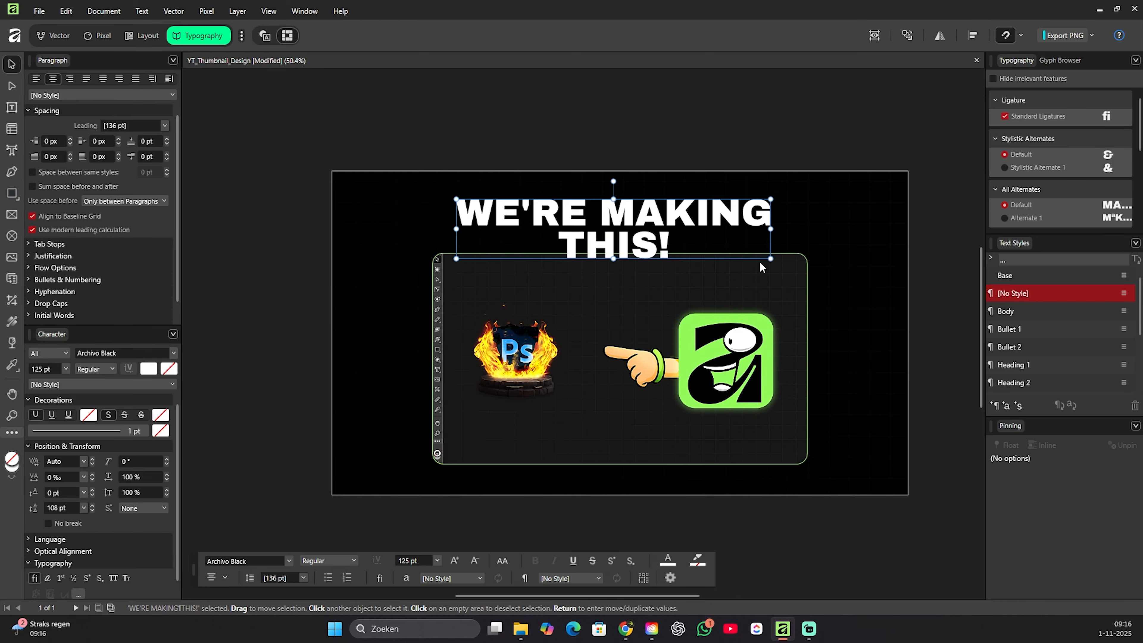
pyautogui.moveTo(770, 260); pyautogui.dragTo(727, 252)
pyautogui.click(921, 335)
pyautogui.scroll(2, 914, 335)
pyautogui.click(617, 209)
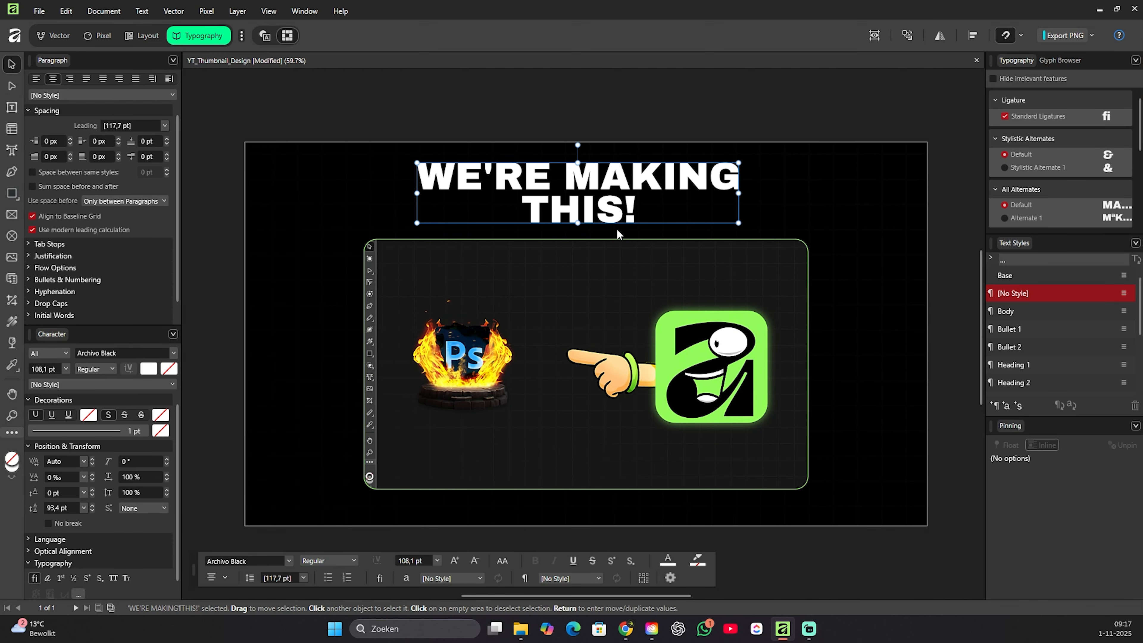
# Paste the red arrow image into the Pixel workspace, then rotate, shrink and position it to point from the headline to the preview frame.
pyautogui.click(98, 36)
pyautogui.hotkey('ctrl', 'v')
pyautogui.moveTo(509, 319); pyautogui.dragTo(407, 352)
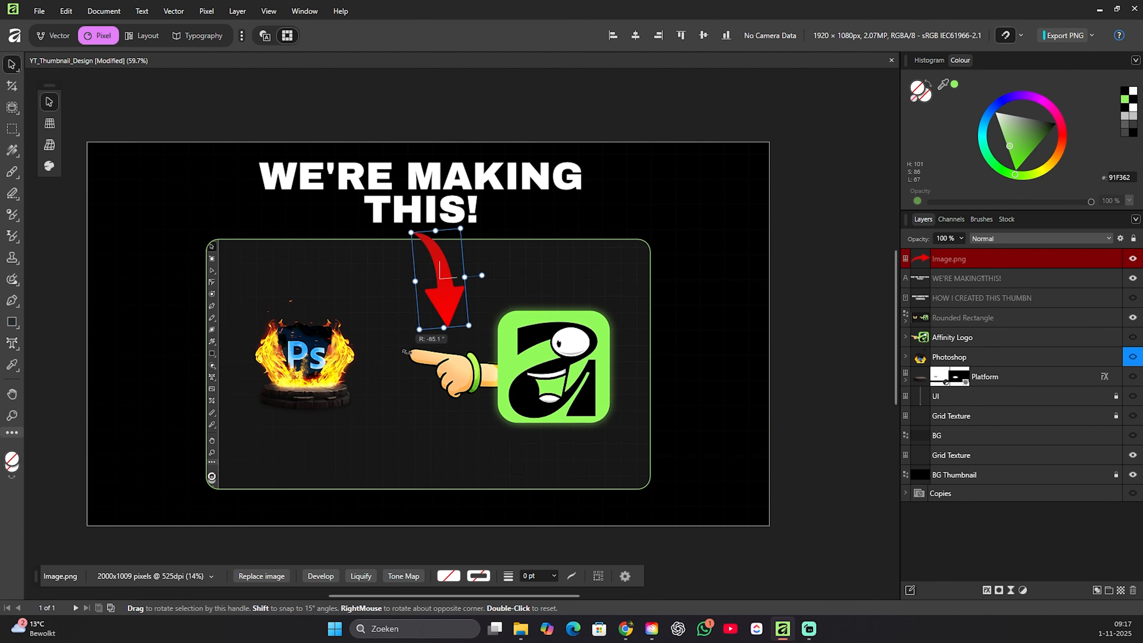
pyautogui.moveTo(446, 294); pyautogui.dragTo(447, 304)
pyautogui.moveTo(473, 266); pyautogui.dragTo(466, 288)
pyautogui.click(489, 259)
pyautogui.click(525, 245)
# Add a Colour Overlay effect to the arrow using the green sampled from the Affinity logo.
pyautogui.click(987, 590)
pyautogui.click(701, 229)
pyautogui.click(886, 187)
pyautogui.moveTo(942, 203); pyautogui.dragTo(640, 310)
pyautogui.click(953, 203)
# Add an Outer Glow effect to the arrow in the green sampled from the Affinity logo.
pyautogui.click(701, 265)
pyautogui.click(887, 219)
pyautogui.moveTo(942, 234); pyautogui.dragTo(639, 309)
pyautogui.click(953, 234)
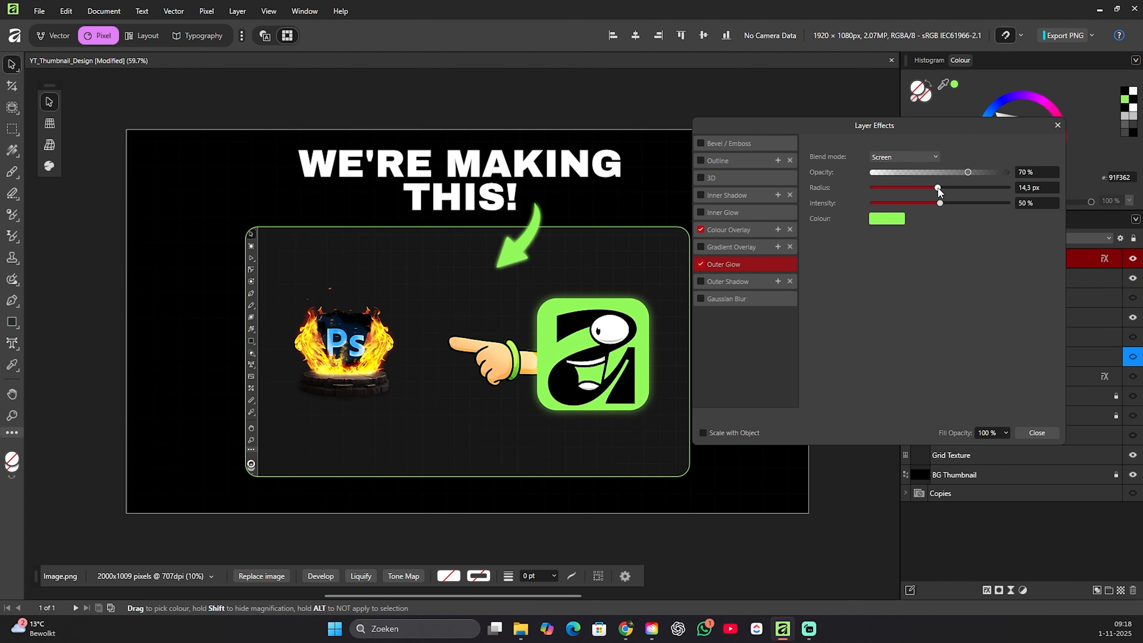